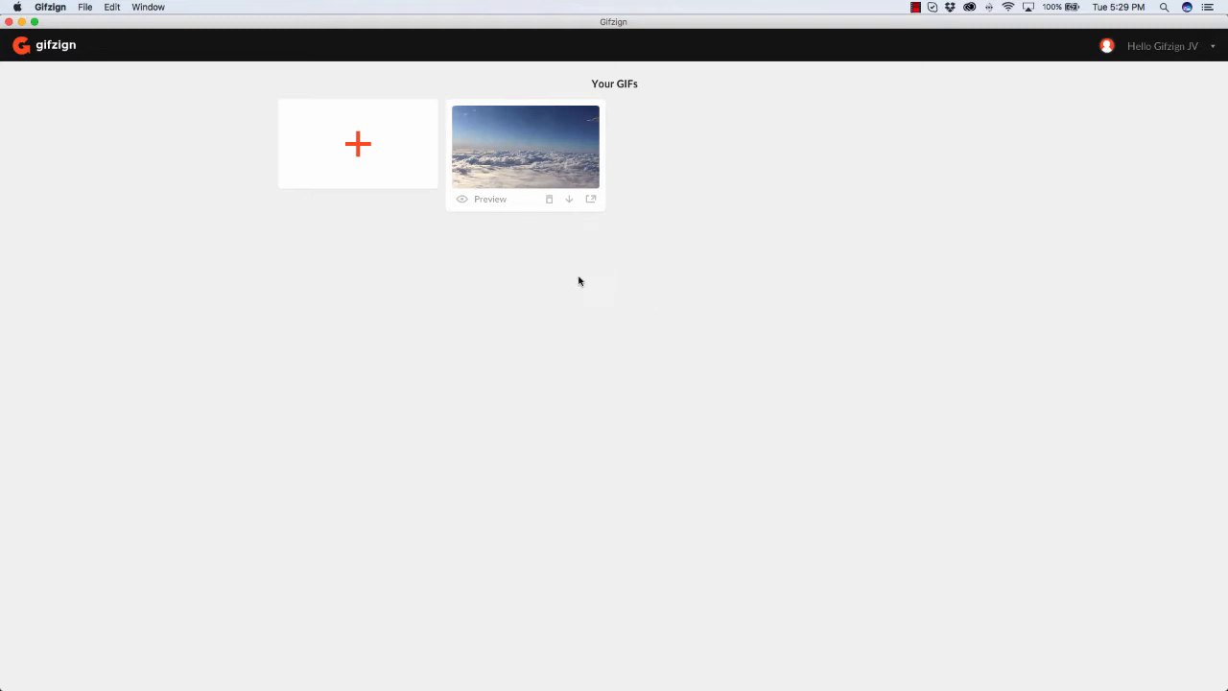
# Start a new GIF and import the YouTube video "Taupo Motorsport Park Swift Cup Onboard 2010" through its copied URL.
pyautogui.click(353, 156)
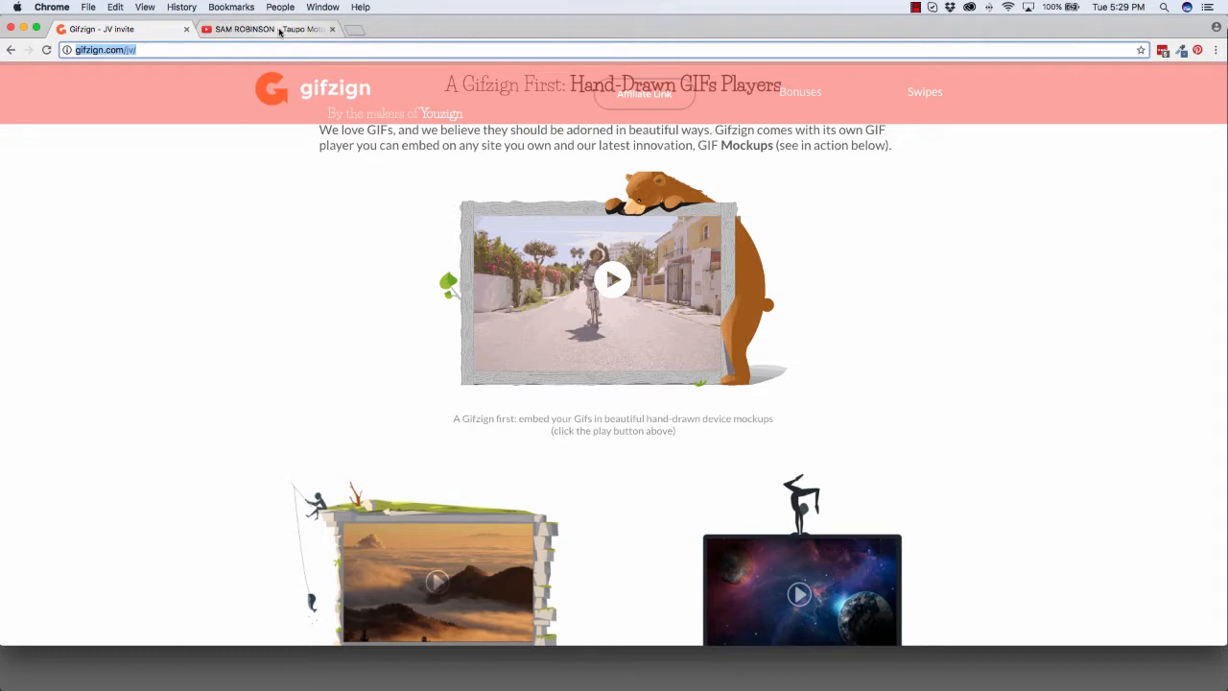
pyautogui.click(268, 29)
pyautogui.click(345, 53)
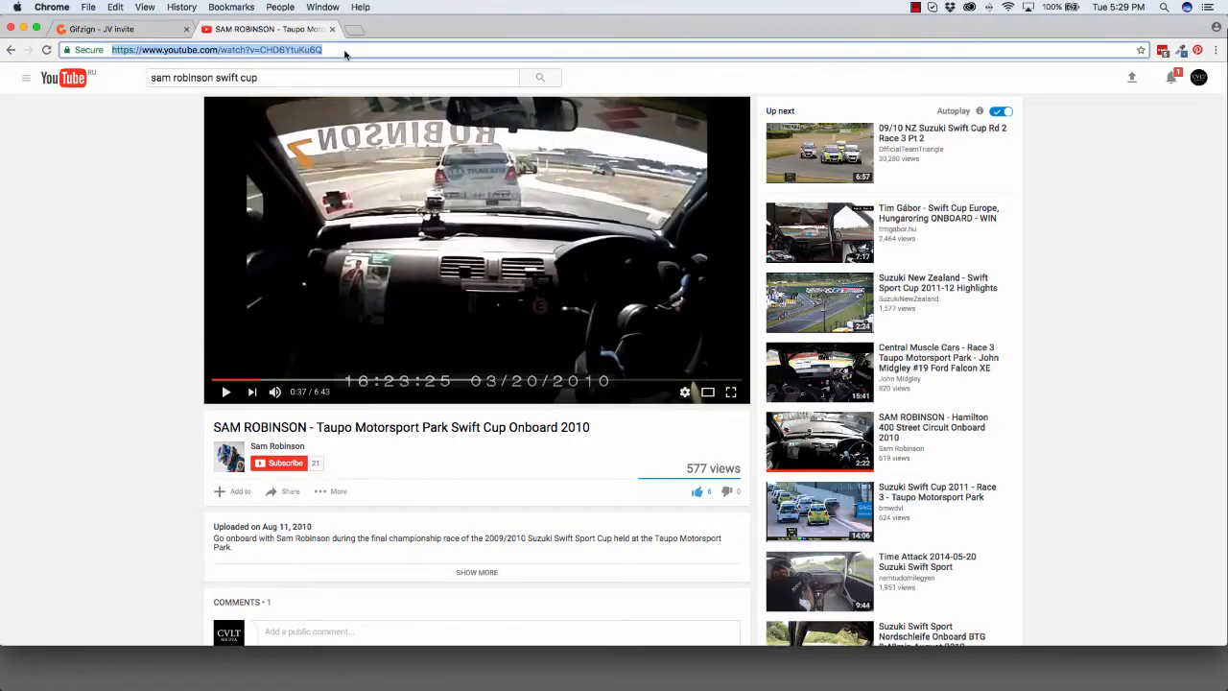
pyautogui.press('super+c')
pyautogui.press('super+Tab')
pyautogui.click(542, 269)
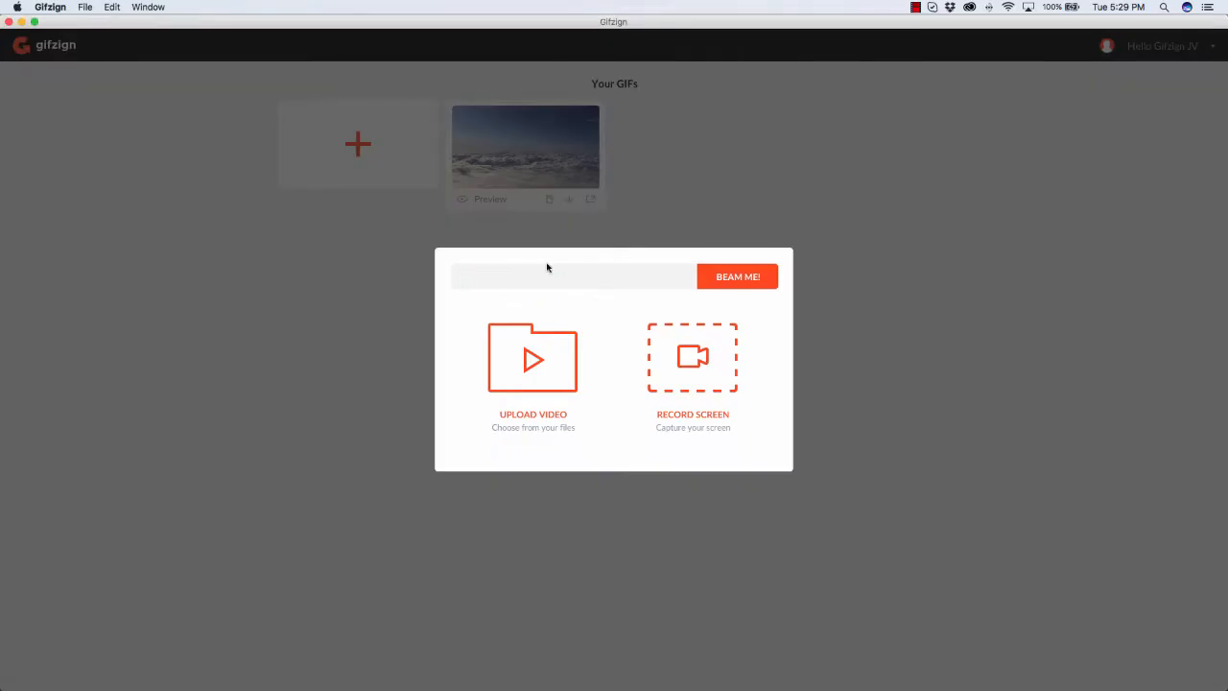
pyautogui.press('super+v')
pyautogui.click(760, 274)
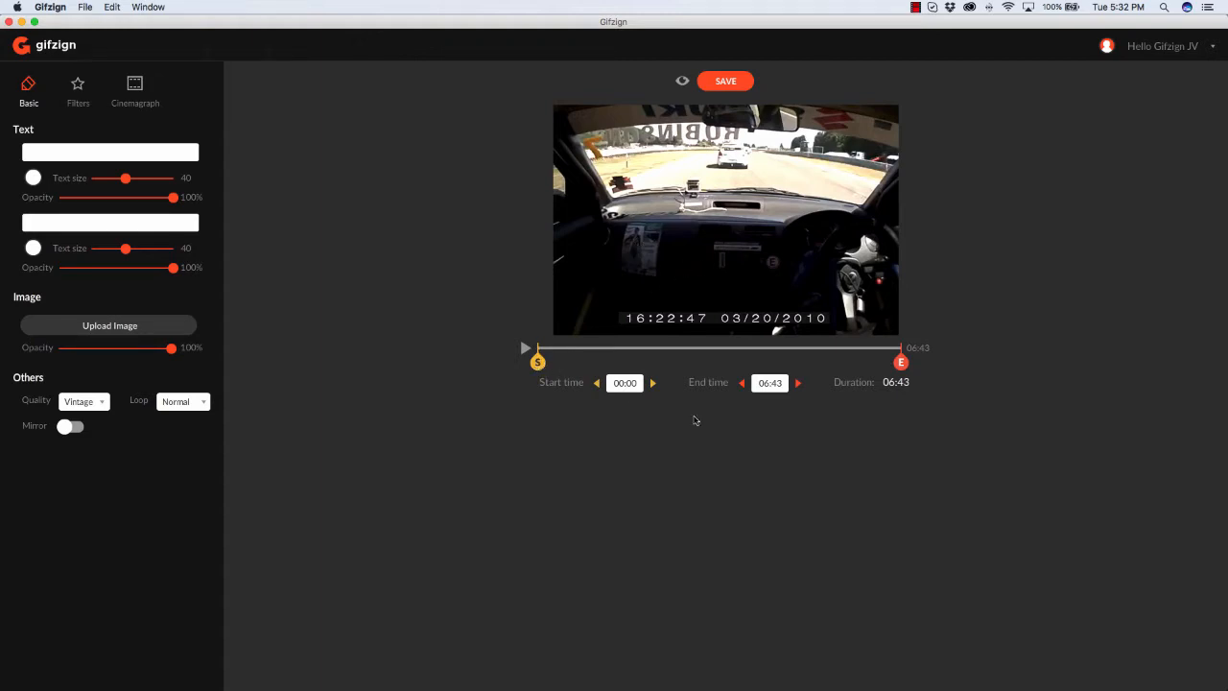
# Trim the imported video to start at 00:37 and end at 00:40.
pyautogui.moveTo(539, 369); pyautogui.dragTo(574, 366)
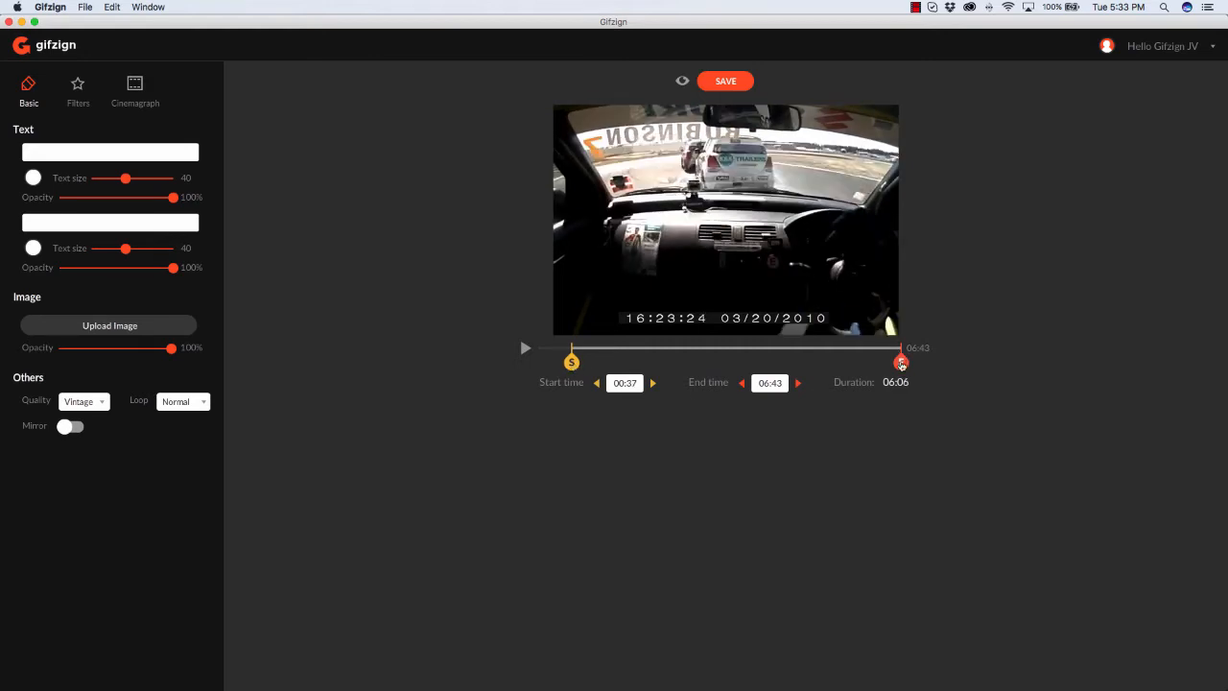
pyautogui.moveTo(902, 365); pyautogui.dragTo(574, 368)
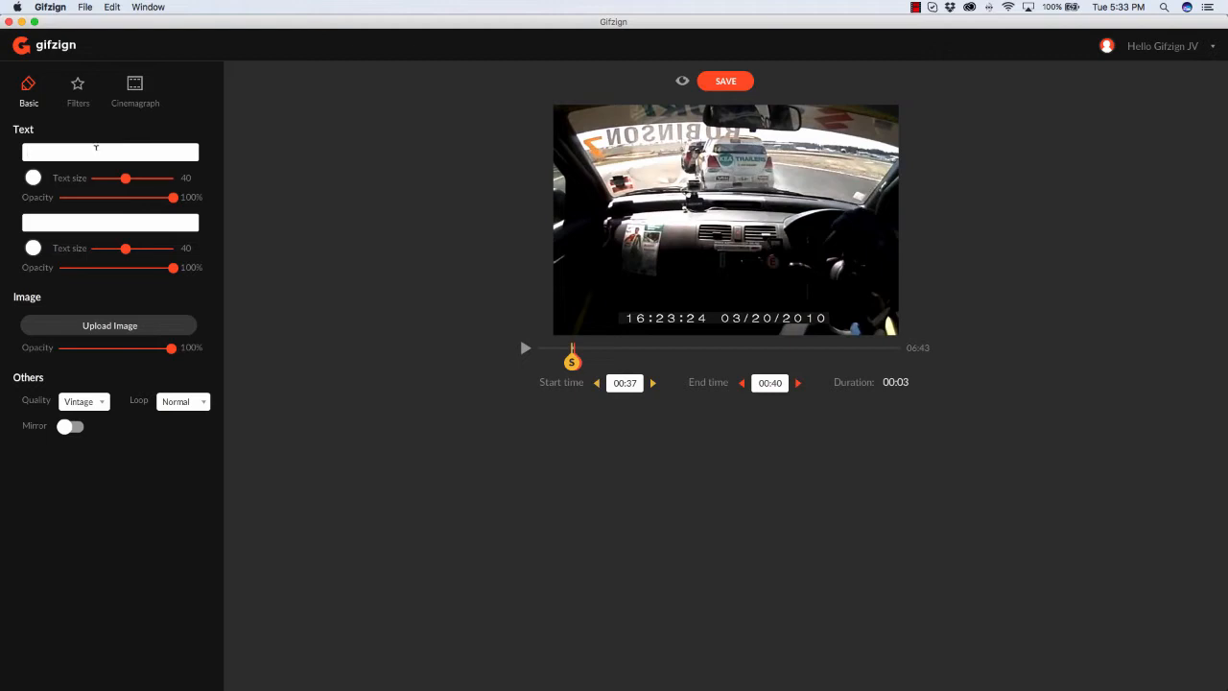
# Add the upper caption "Can You" at text size 64 and 76% opacity, and the lower caption "Make Za Pizza".
pyautogui.write('Can You')
pyautogui.press('Tab')
pyautogui.press('Tab')
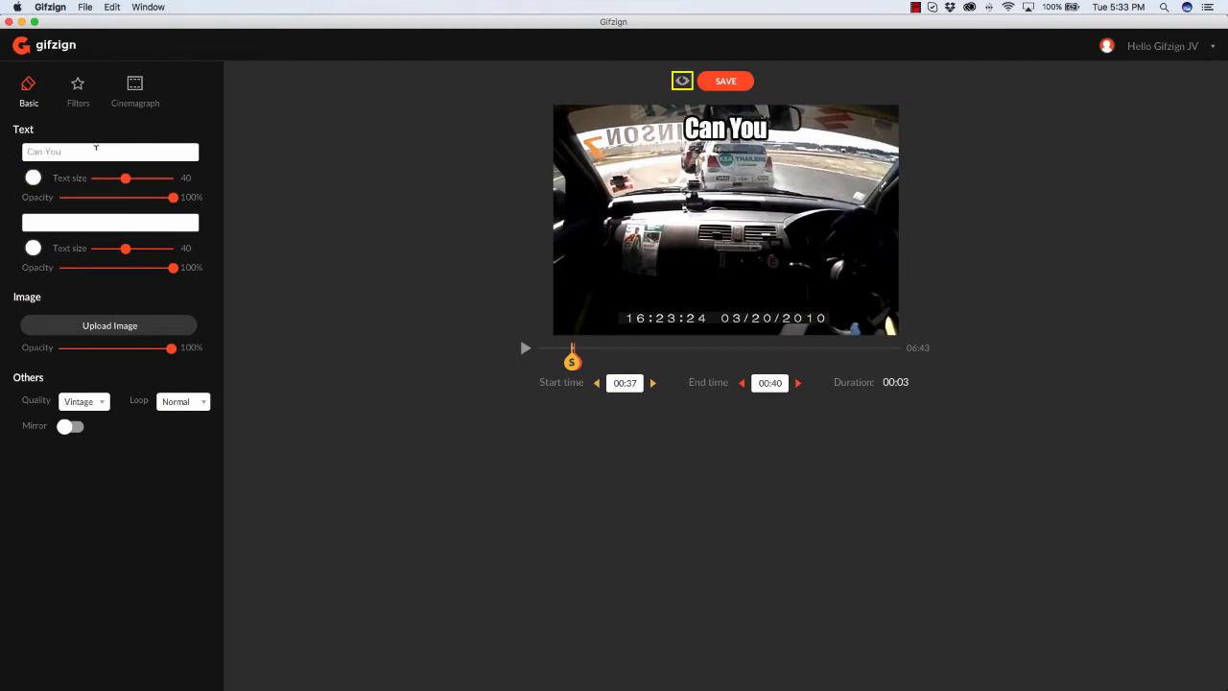
pyautogui.click(66, 220)
pyautogui.write('Make')
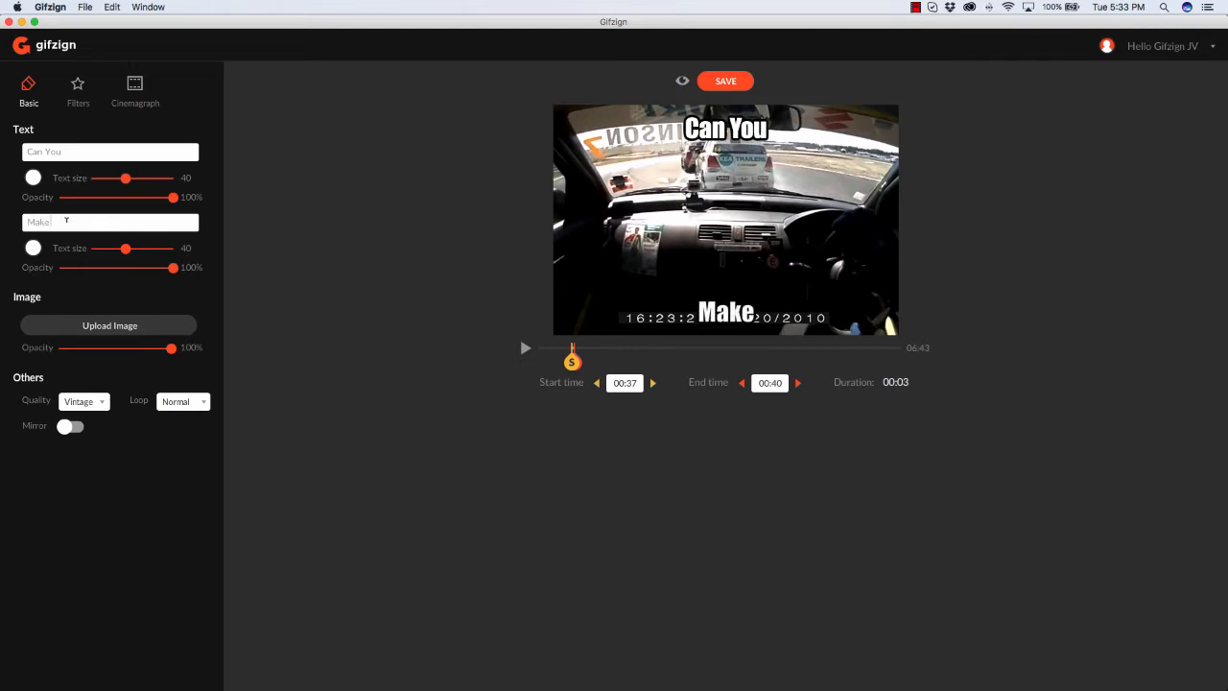
pyautogui.write(' Za Pizza')
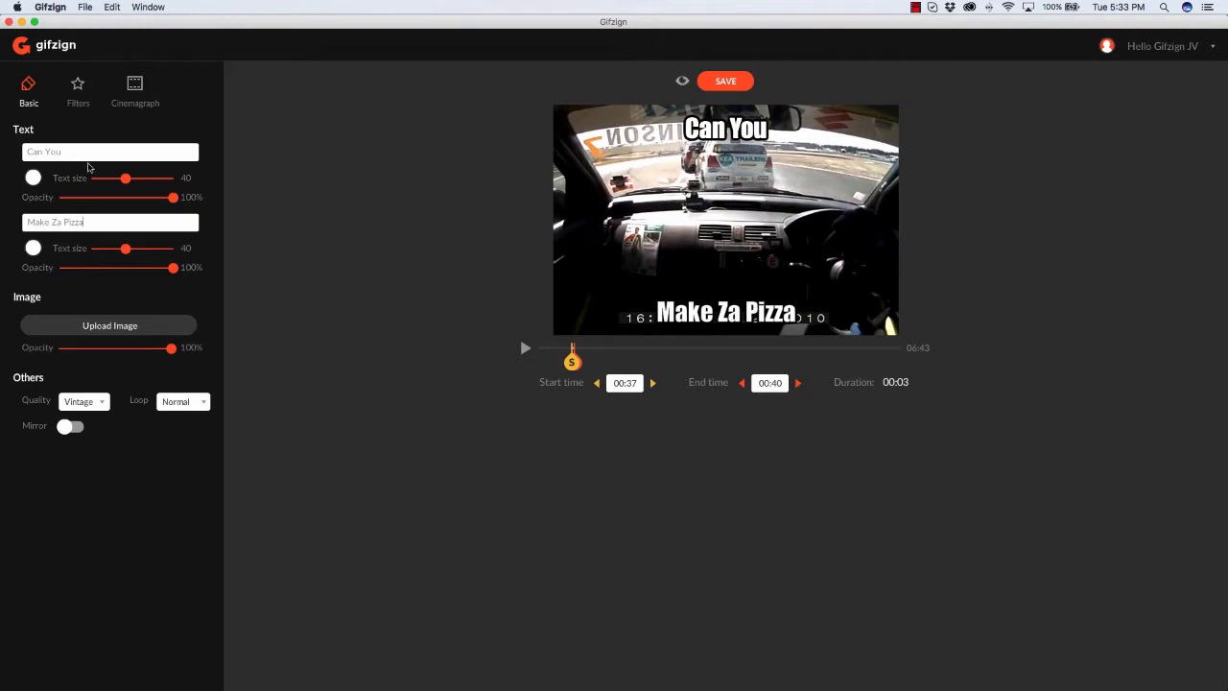
pyautogui.moveTo(125, 179); pyautogui.dragTo(147, 200)
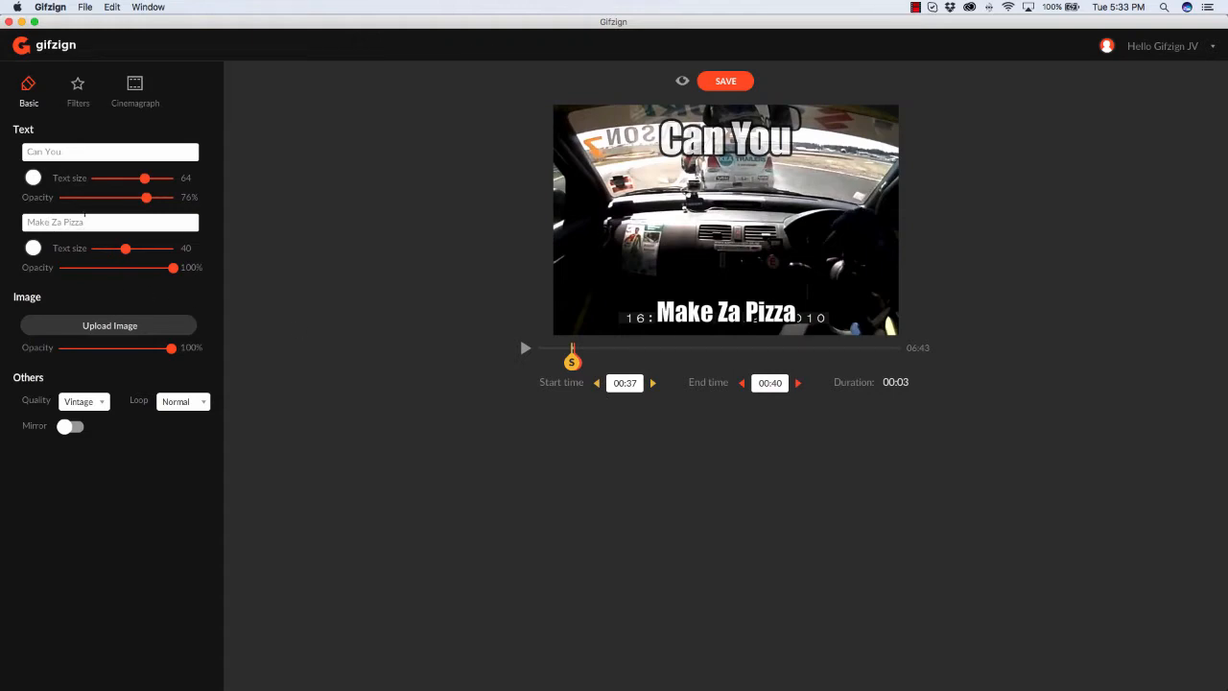
# Reword the captions to "Can You Make" at text size 46 and "Me Za Pizza" at text size 60.
pyautogui.write('Me')
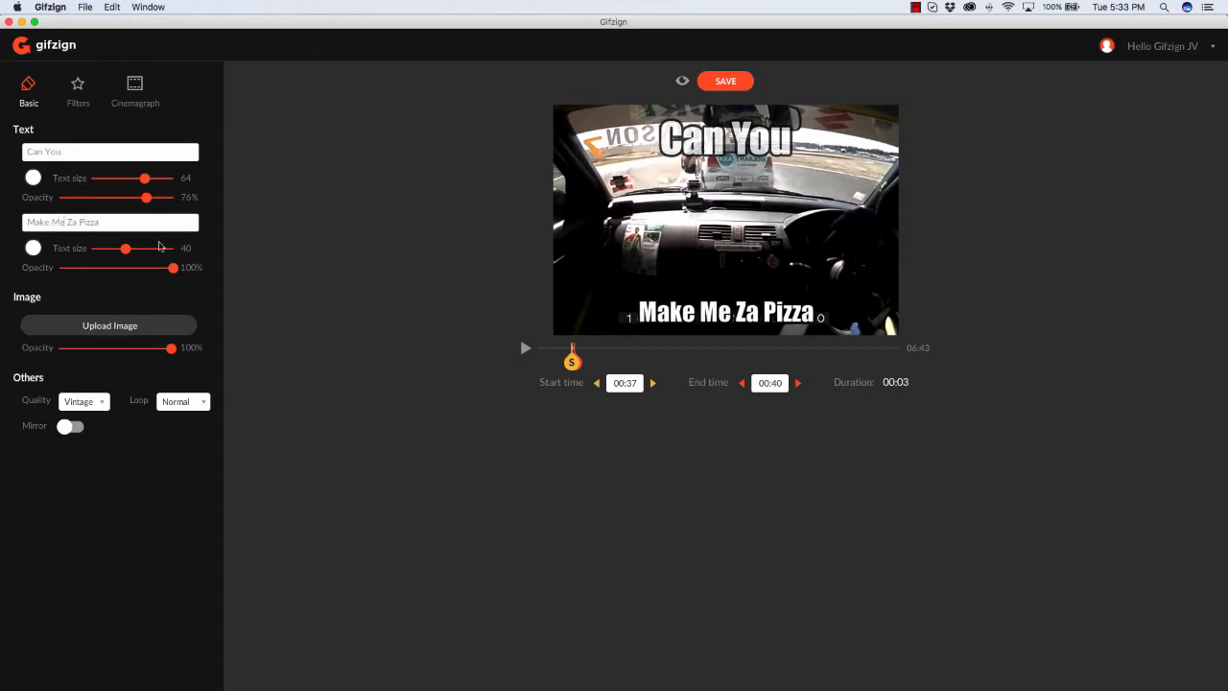
pyautogui.moveTo(49, 221); pyautogui.dragTo(8, 221)
pyautogui.press('BackSpace')
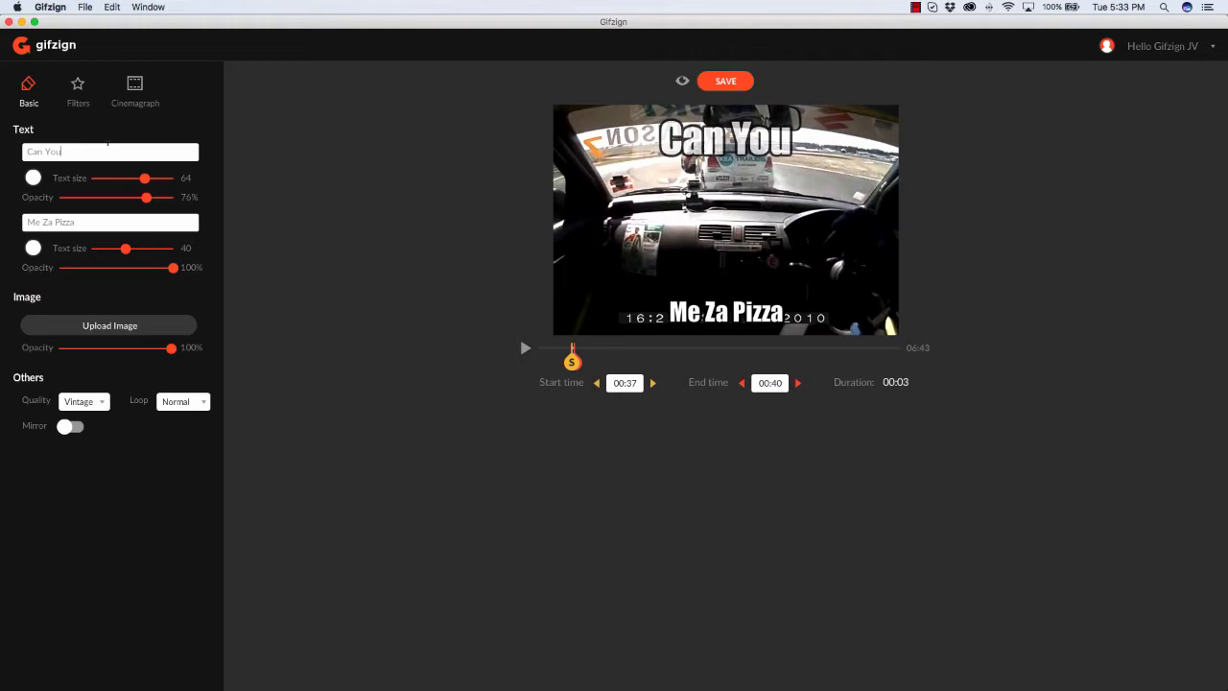
pyautogui.write('Make')
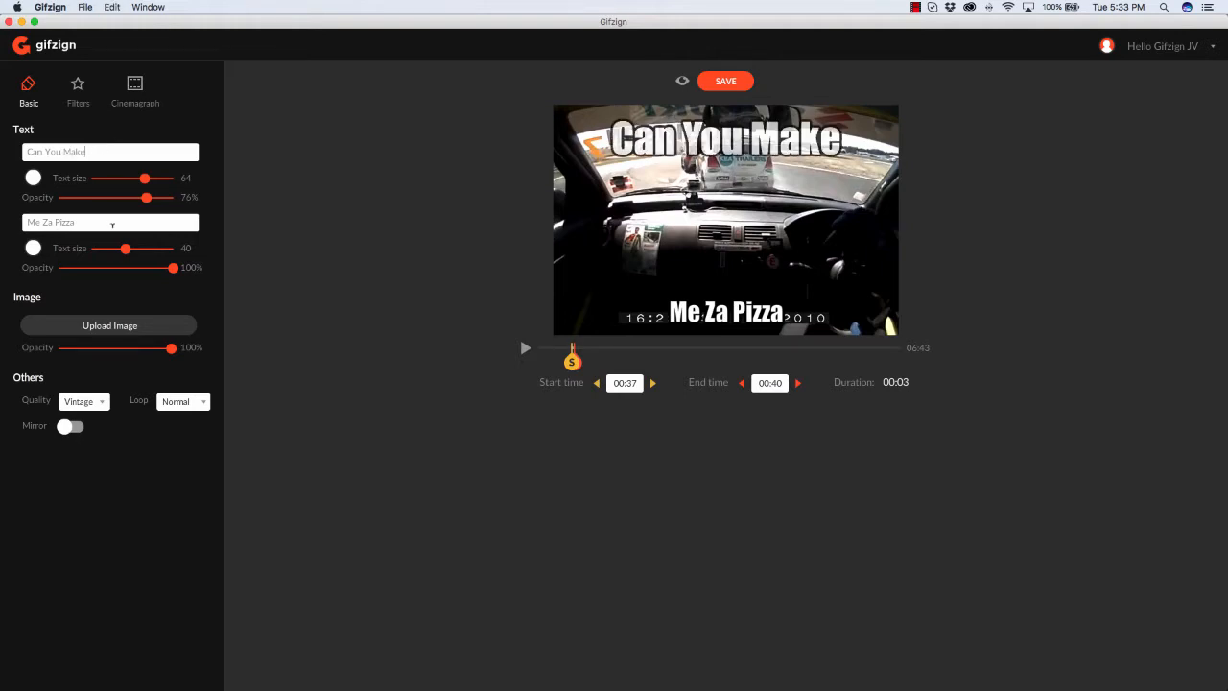
pyautogui.moveTo(144, 178); pyautogui.dragTo(129, 182)
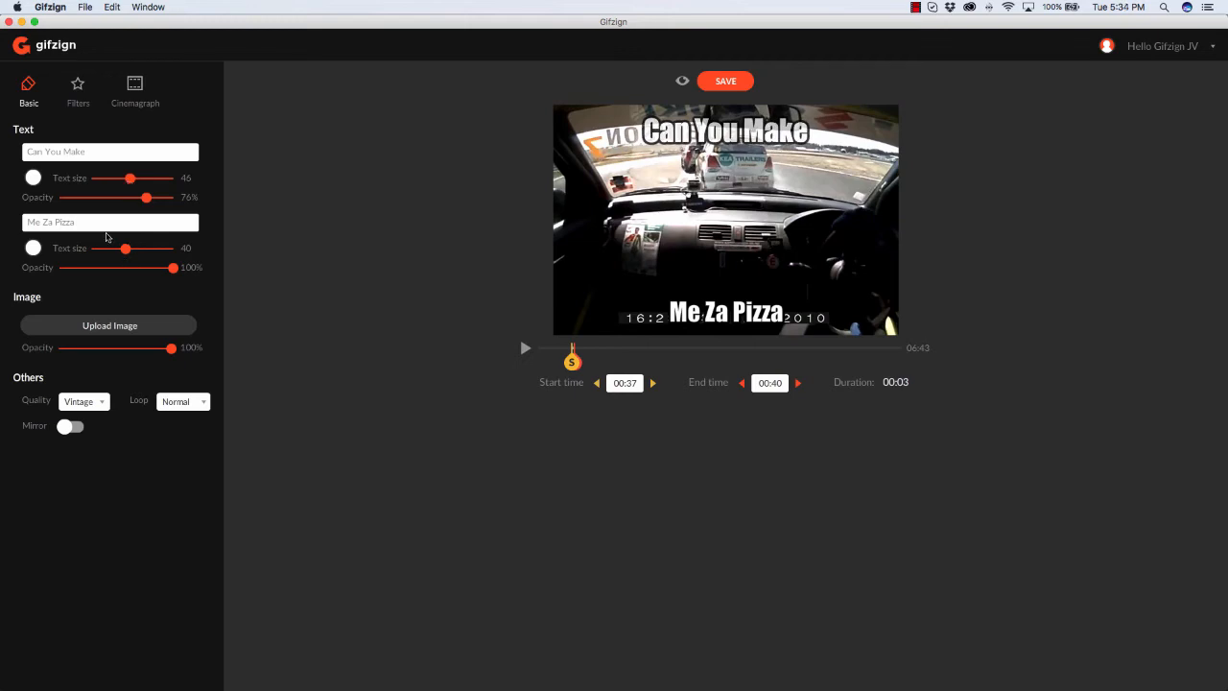
pyautogui.moveTo(129, 251); pyautogui.dragTo(137, 251)
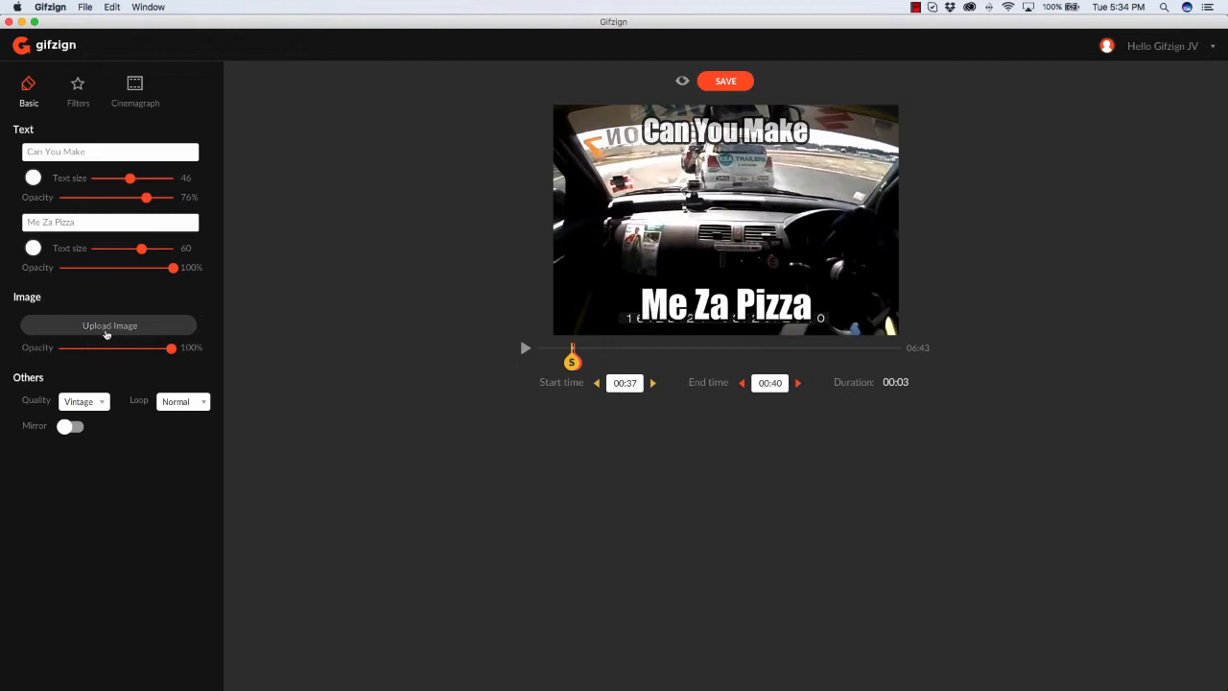
# Add the image YouTube Logo.png to the GIF, shrink it and place it in the frame's lower-left corner beside the caption.
pyautogui.click(111, 326)
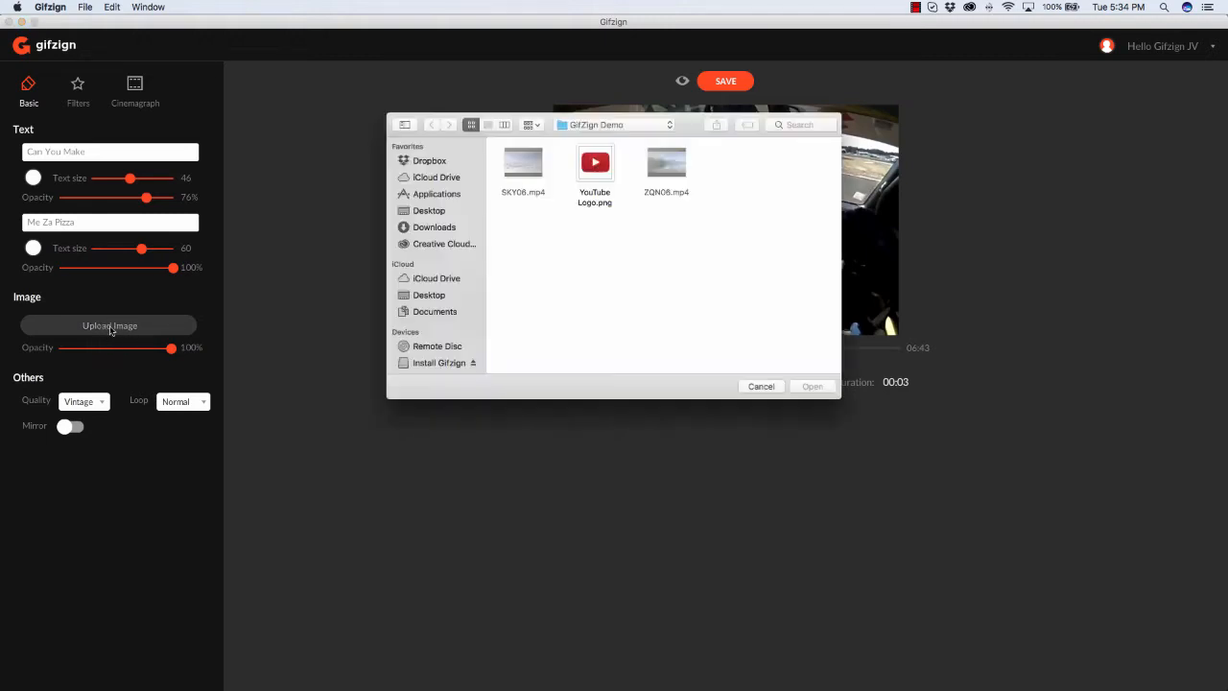
pyautogui.doubleClick(593, 163)
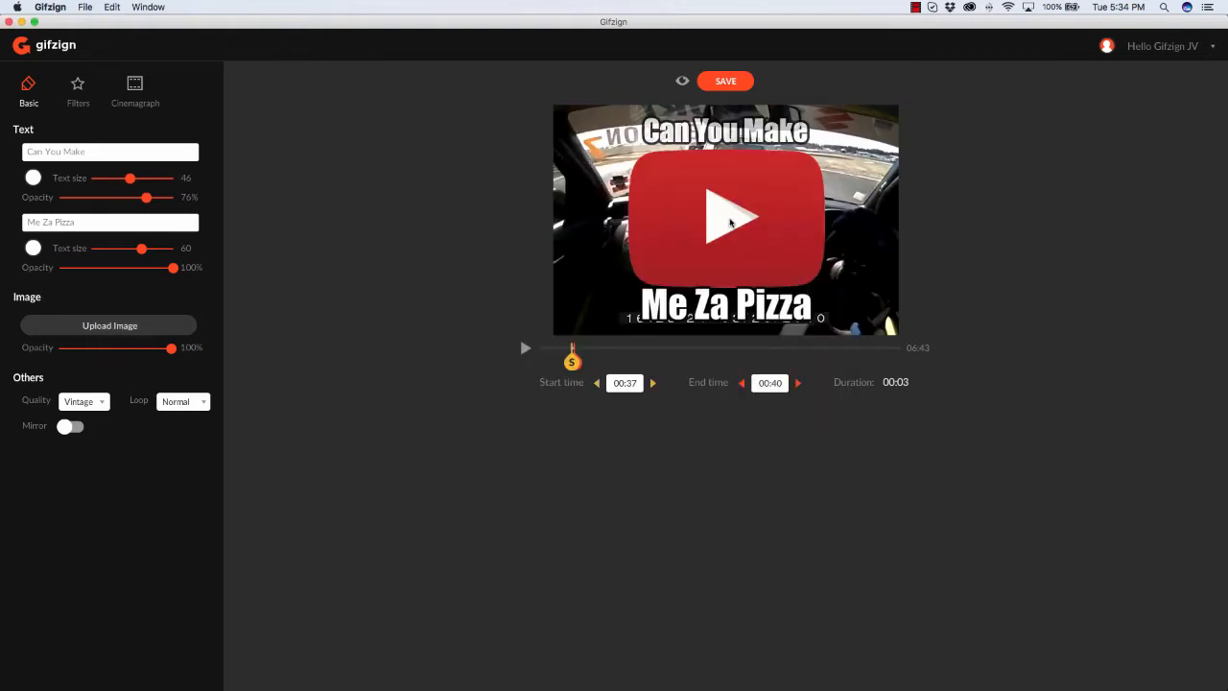
pyautogui.click(795, 183)
pyautogui.moveTo(840, 104); pyautogui.dragTo(602, 292)
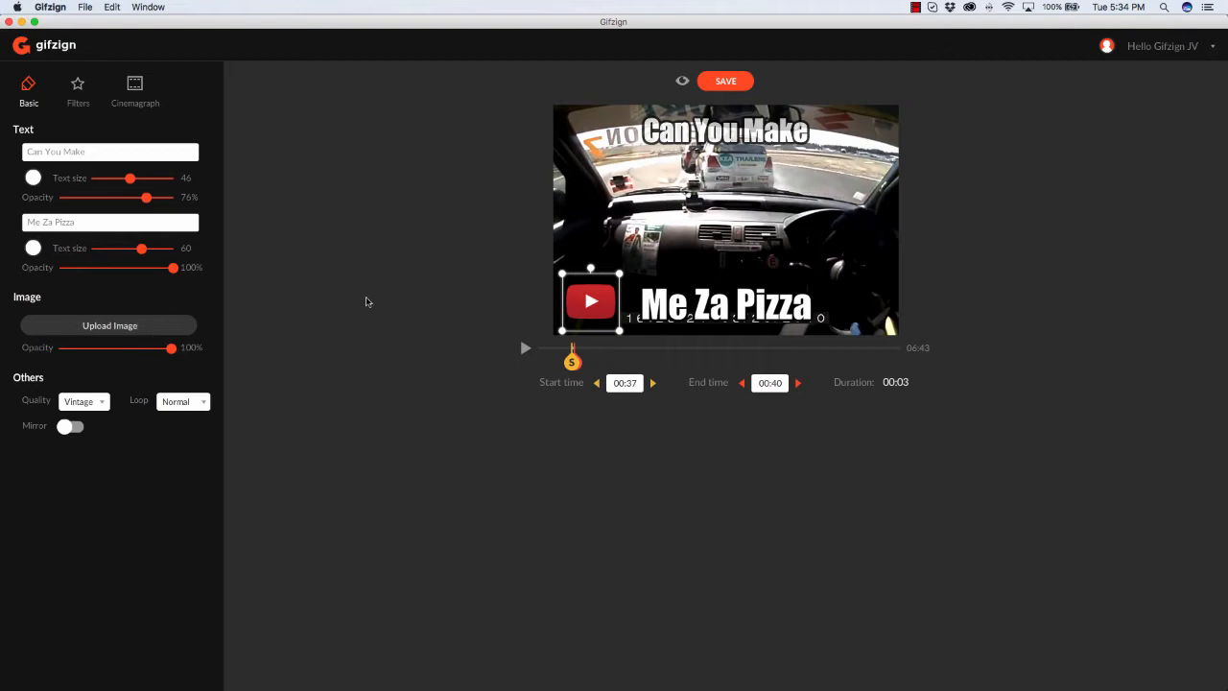
pyautogui.click(367, 298)
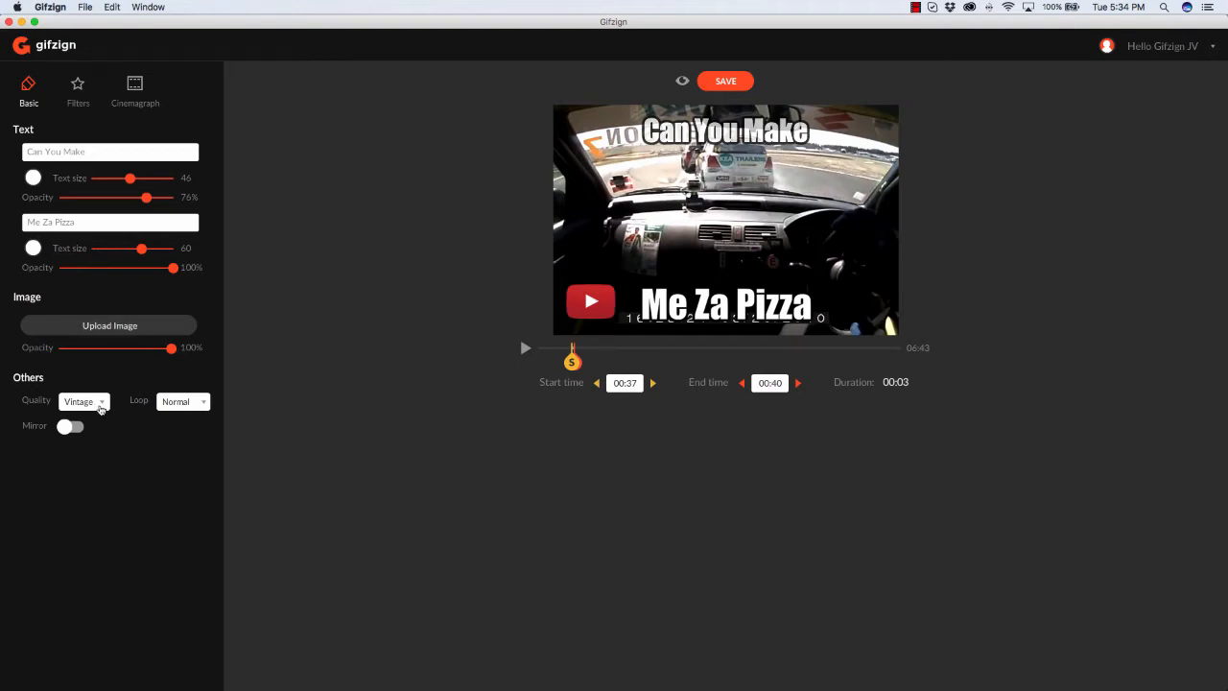
# Set the GIF's loop mode to PingPong and its quality to HD.
pyautogui.click(101, 405)
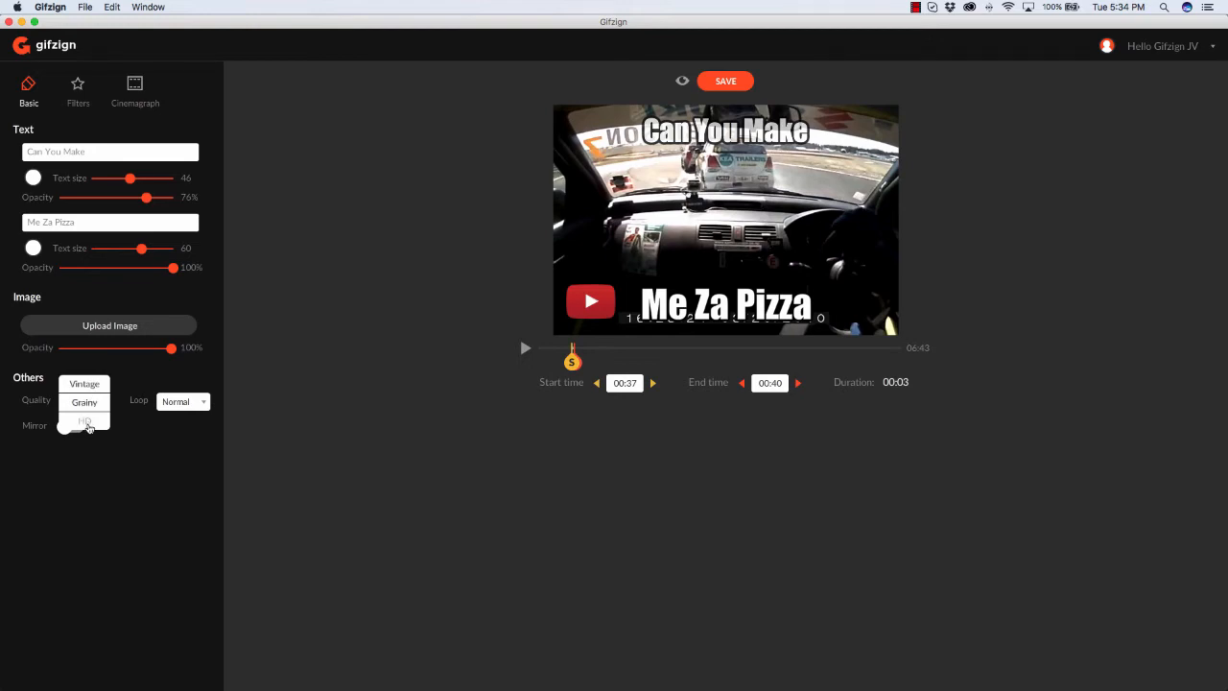
pyautogui.click(205, 402)
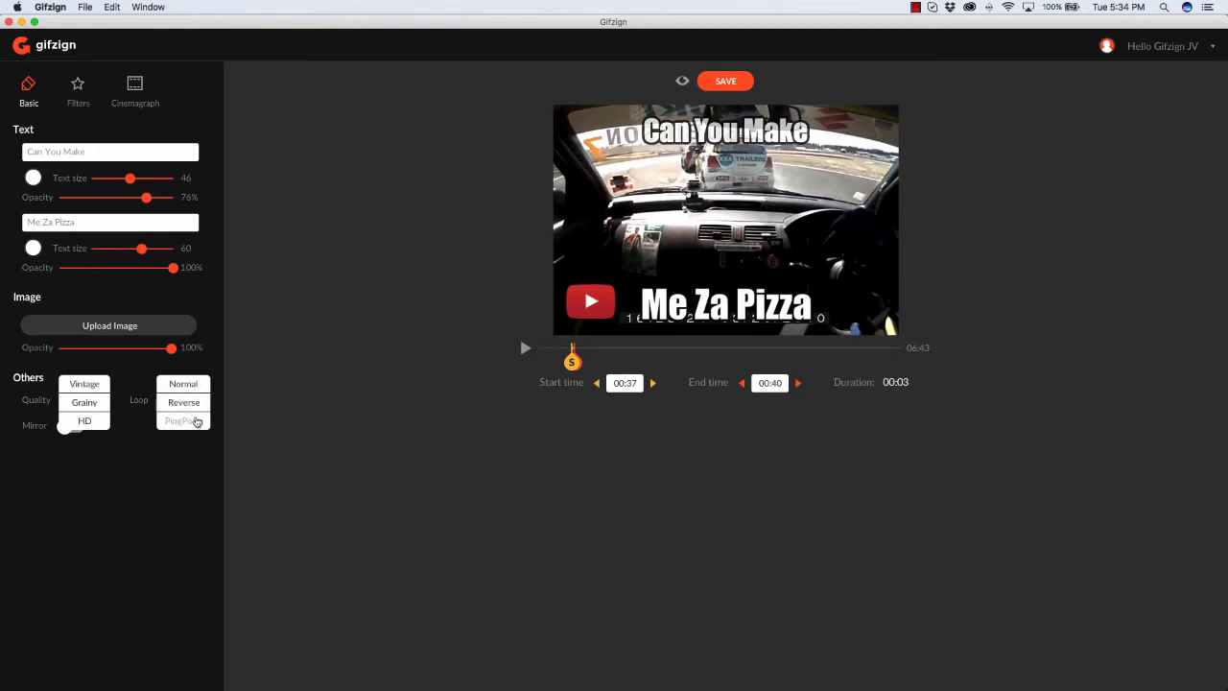
pyautogui.click(185, 422)
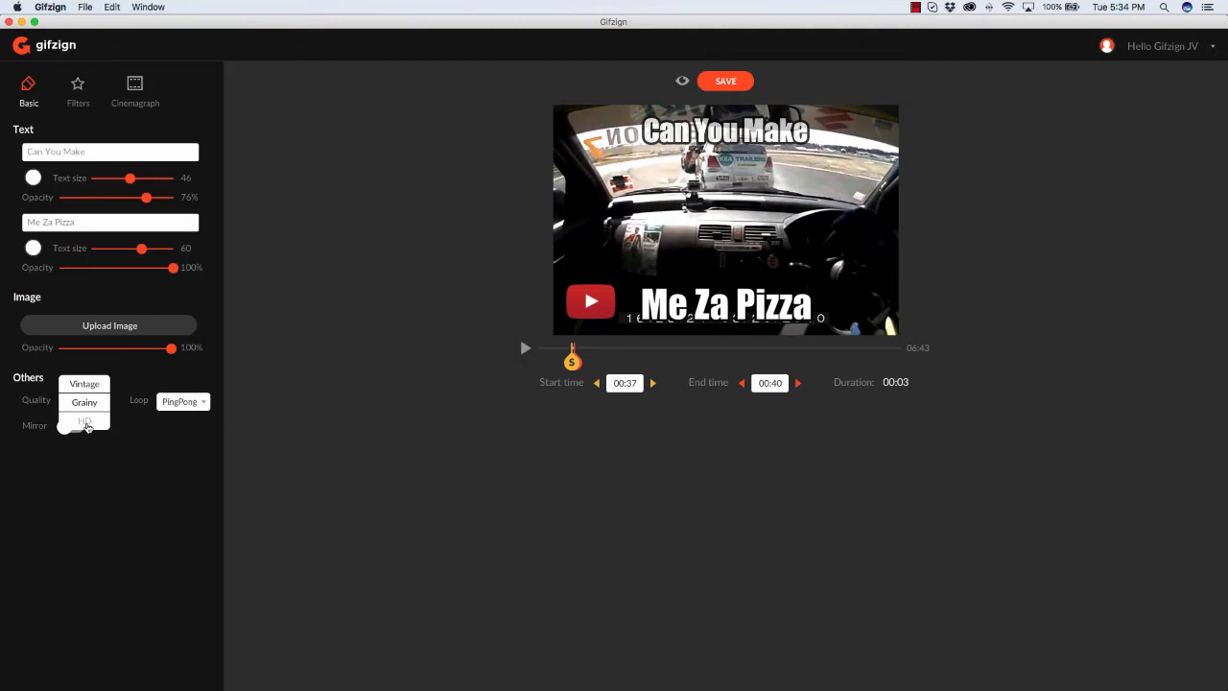
pyautogui.click(88, 422)
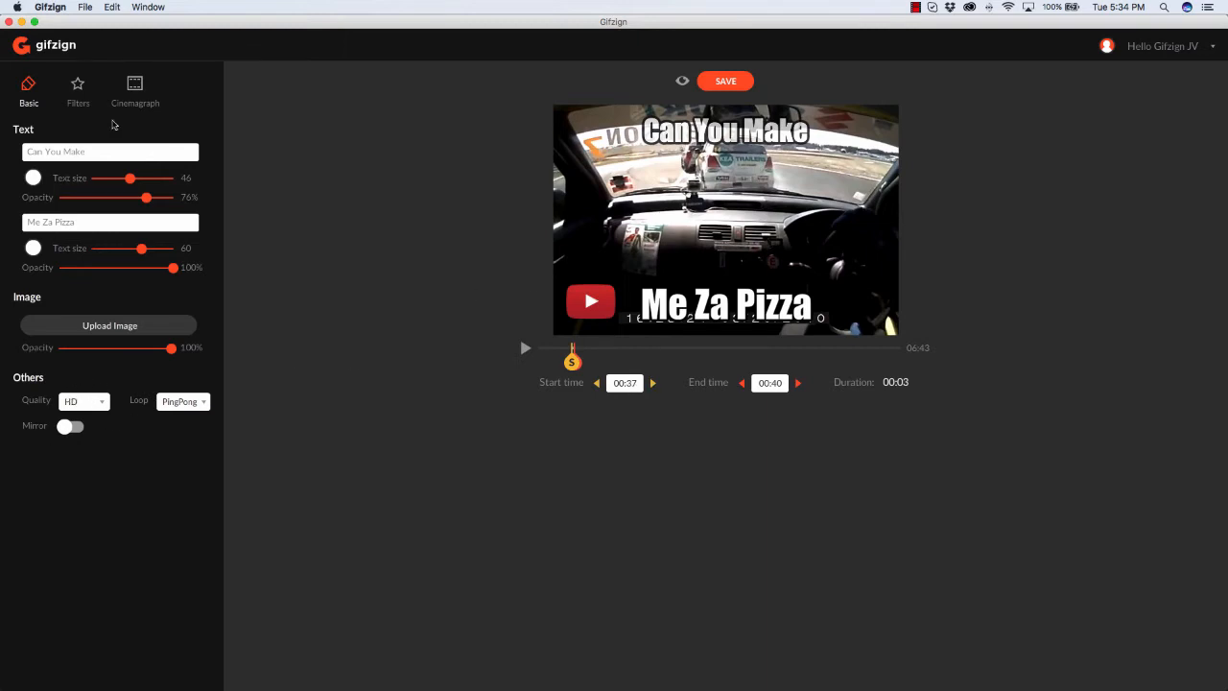
# Try several colour filters on the GIF and apply the faded, warm-toned one.
pyautogui.click(80, 93)
pyautogui.click(155, 152)
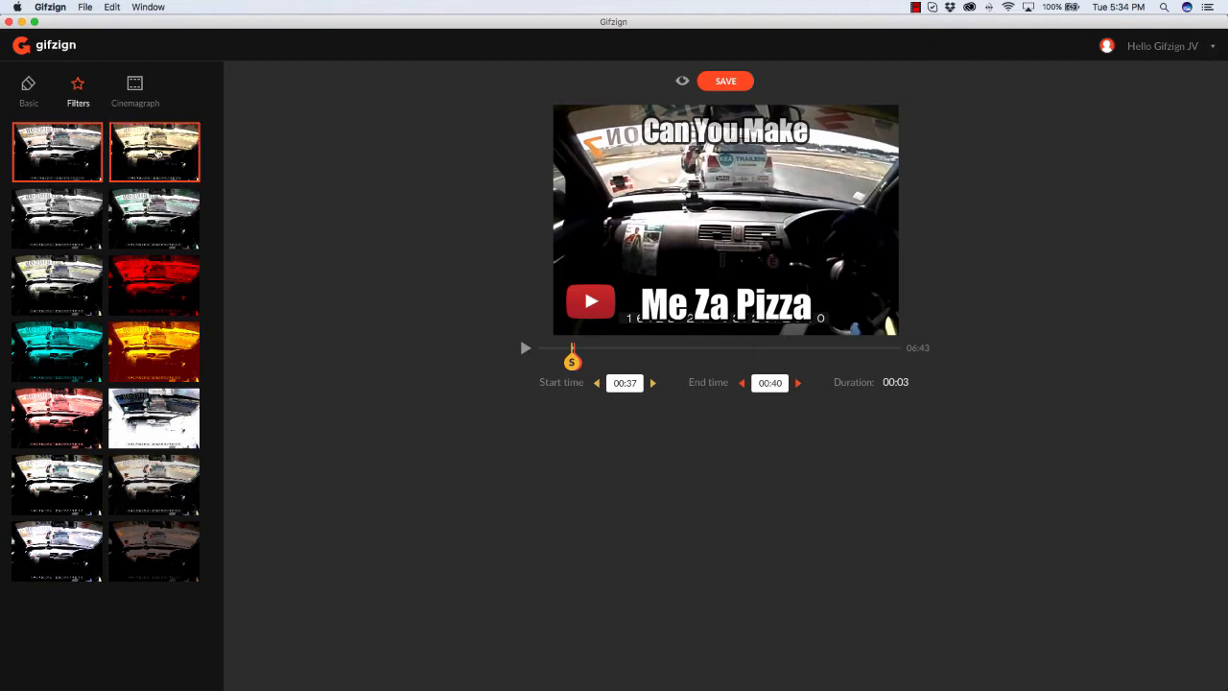
pyautogui.click(86, 195)
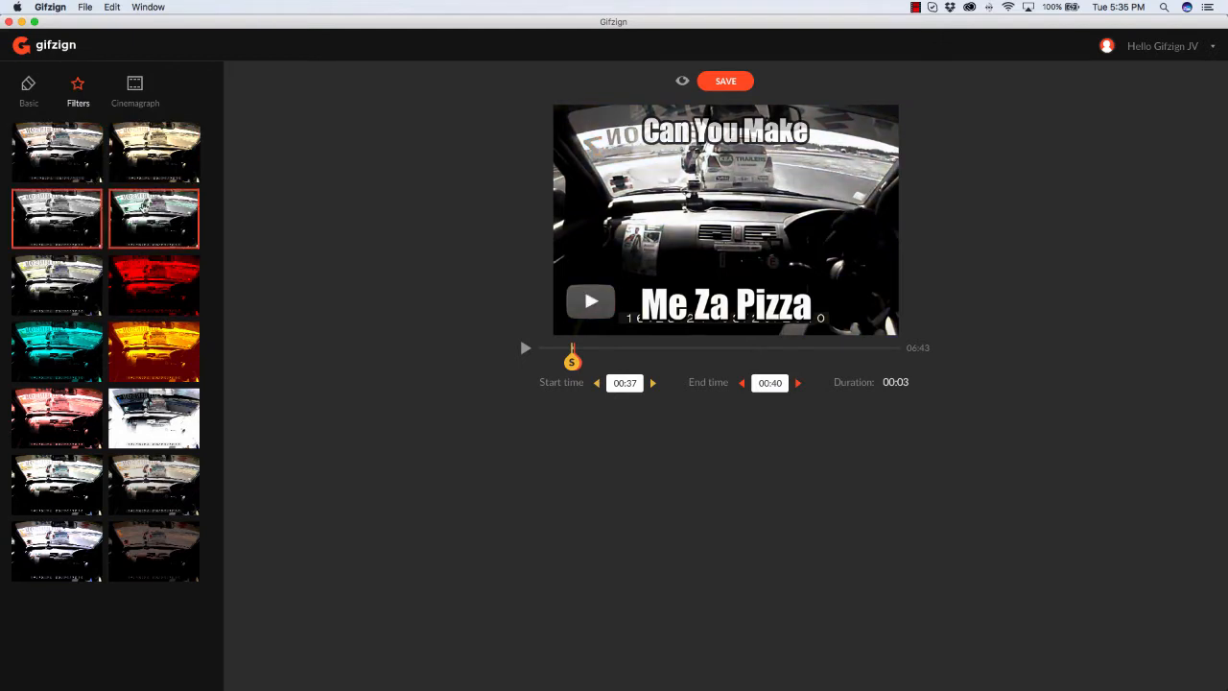
pyautogui.click(145, 213)
pyautogui.click(150, 271)
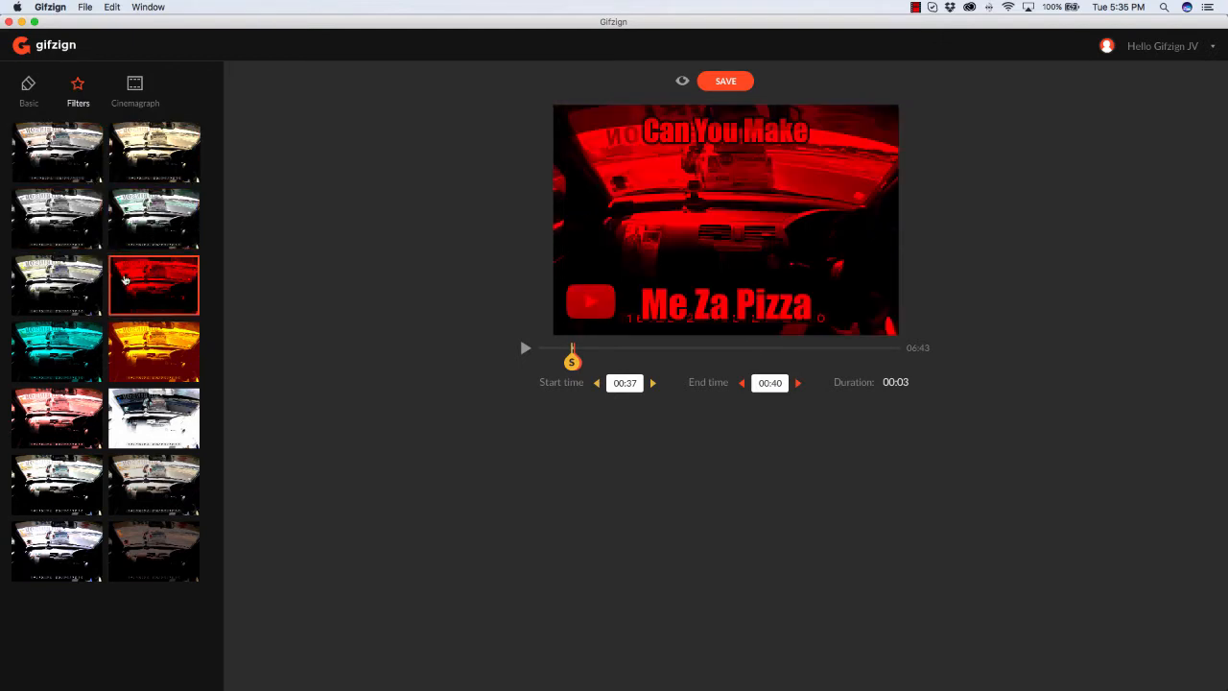
pyautogui.click(161, 362)
pyautogui.click(161, 411)
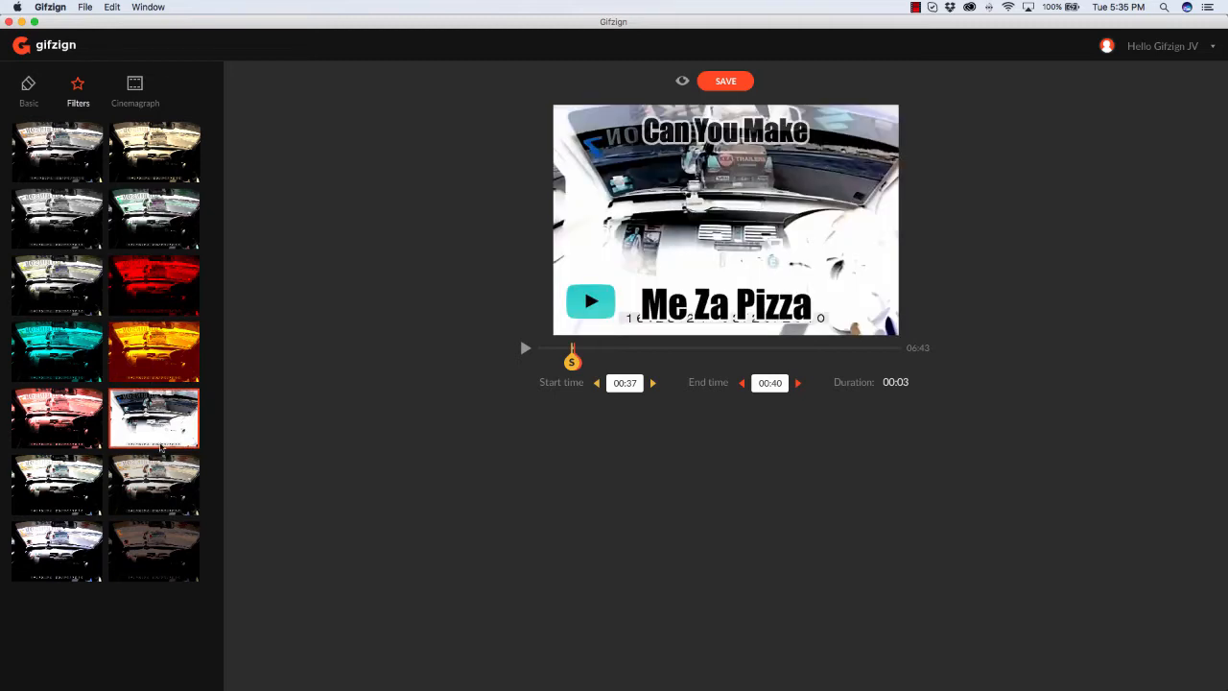
pyautogui.click(144, 508)
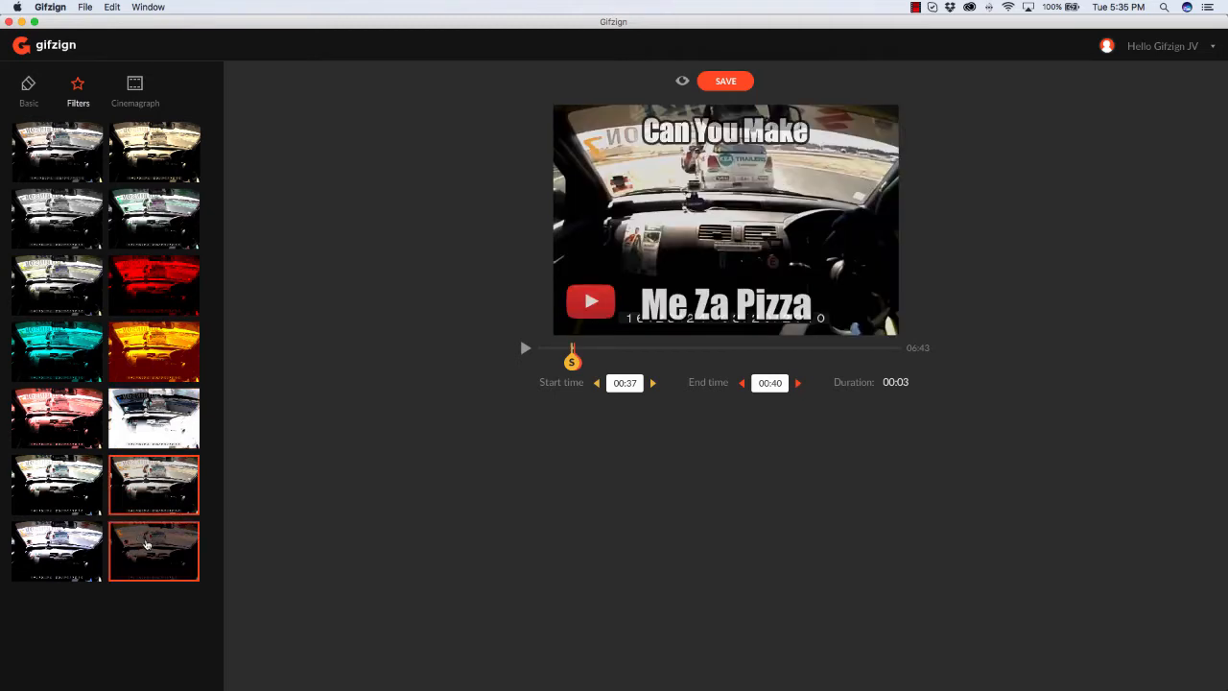
pyautogui.click(146, 544)
pyautogui.click(79, 544)
pyautogui.click(141, 496)
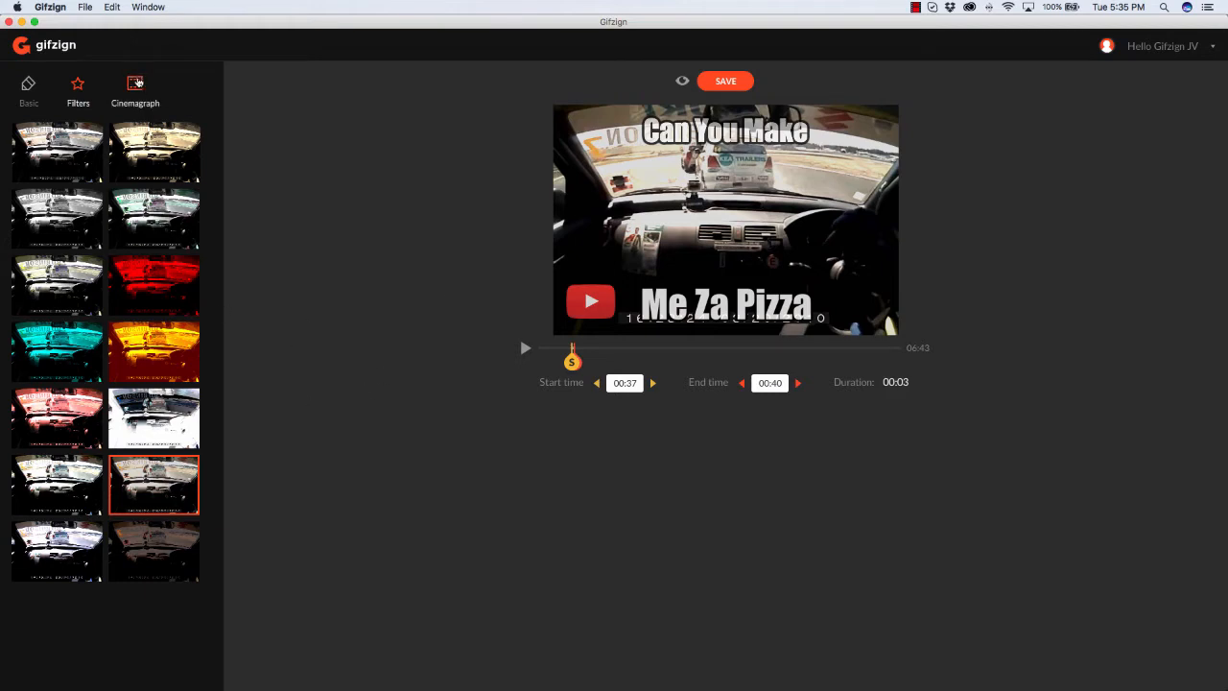
# Preview the finished GIF, close the preview and save the GIF to the collection.
pyautogui.click(682, 81)
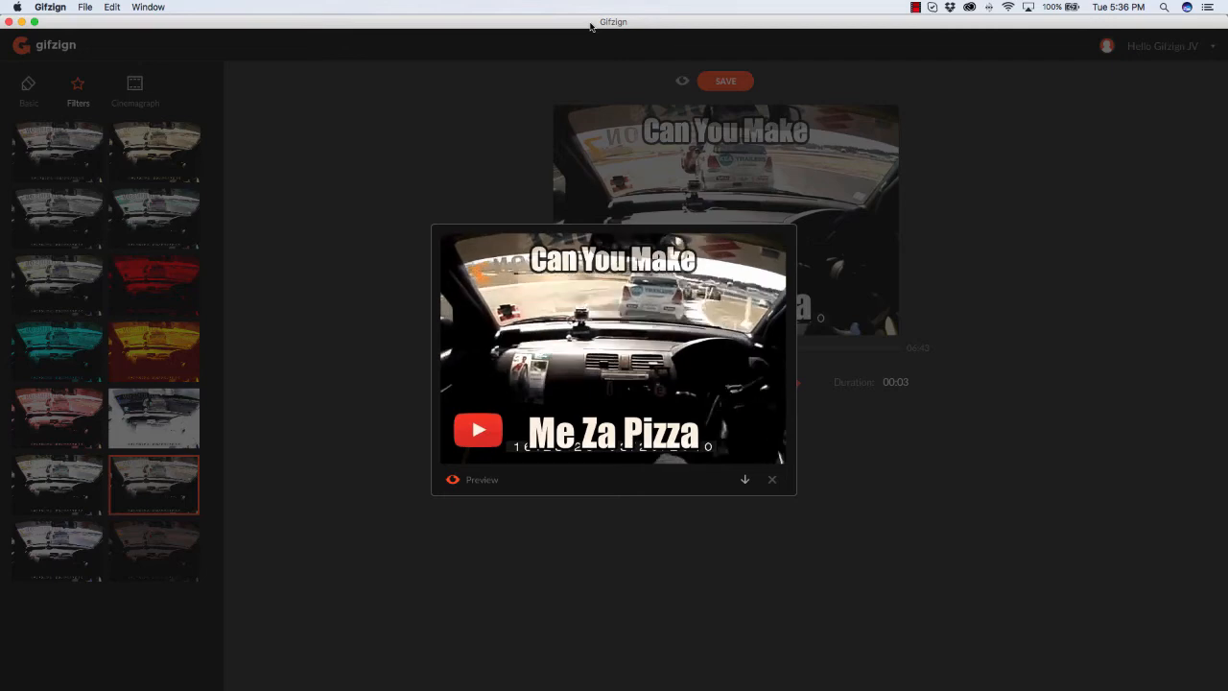
pyautogui.click(773, 479)
pyautogui.click(736, 82)
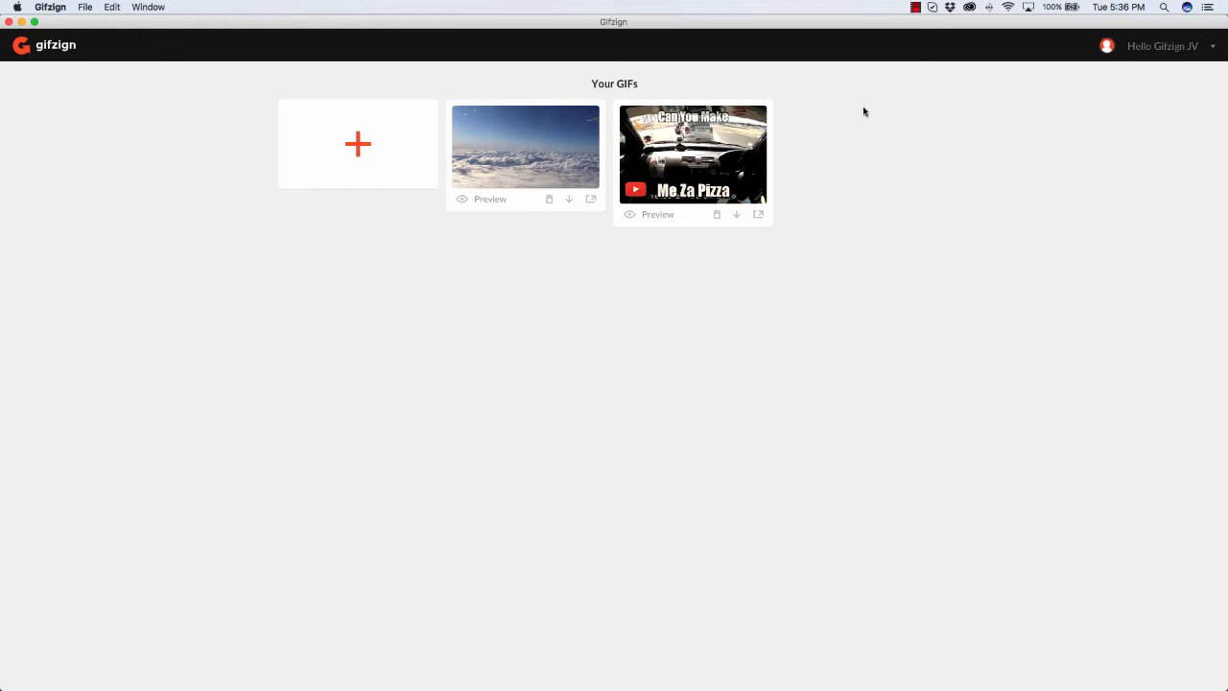
# Open the mockup editor for the saved racing GIF, try the black phone frame and apply the one-handed tablet mockup.
pyautogui.click(759, 217)
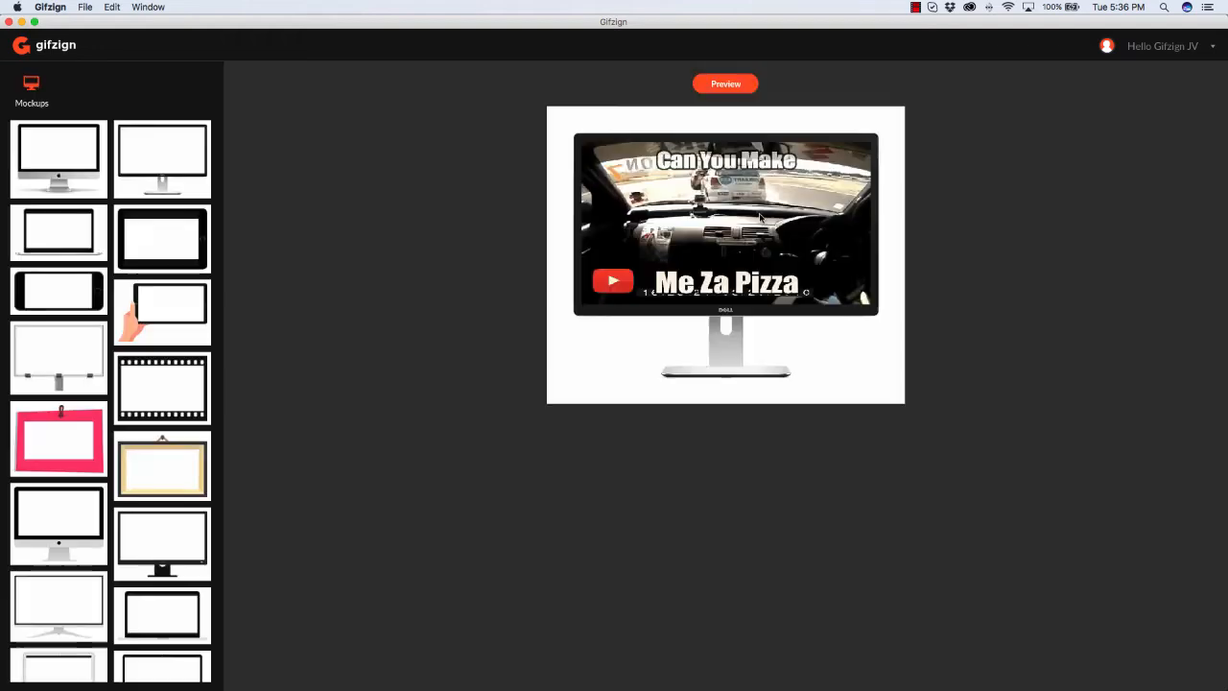
pyautogui.click(58, 284)
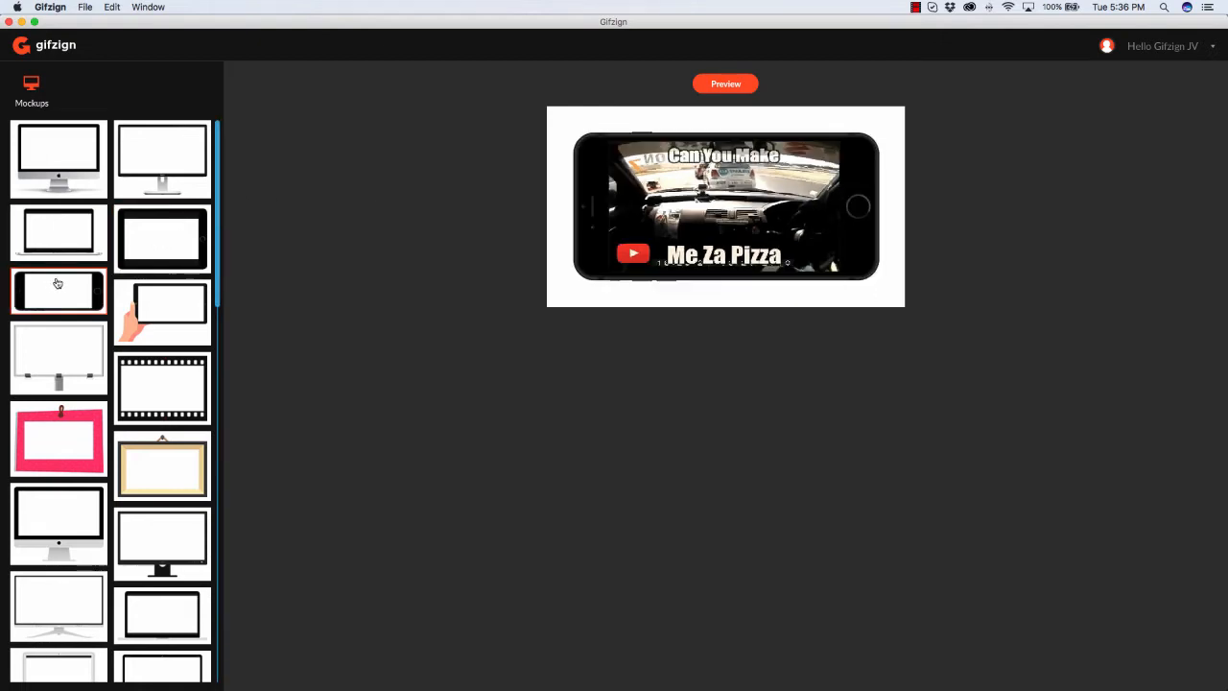
pyautogui.click(177, 292)
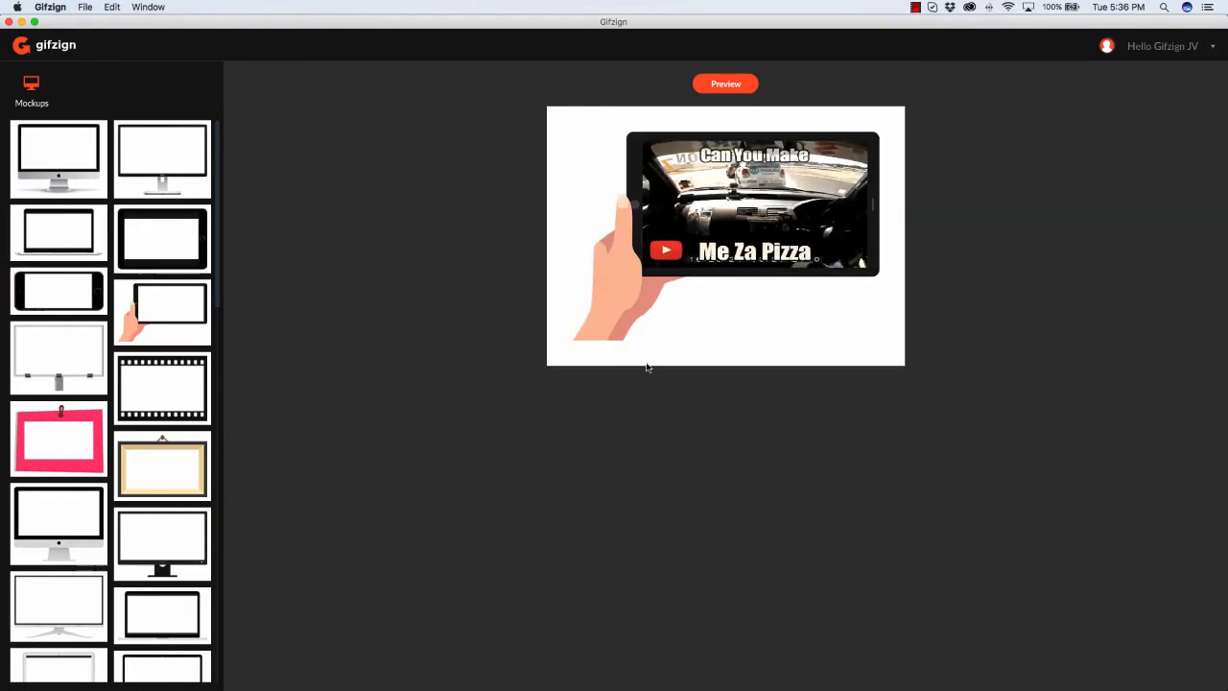
# Replace the one-handed tablet mockup with the black device held in two hands, with the thumb over the screen.
pyautogui.scroll(-5, 201, 365)
pyautogui.scroll(-3, 202, 365)
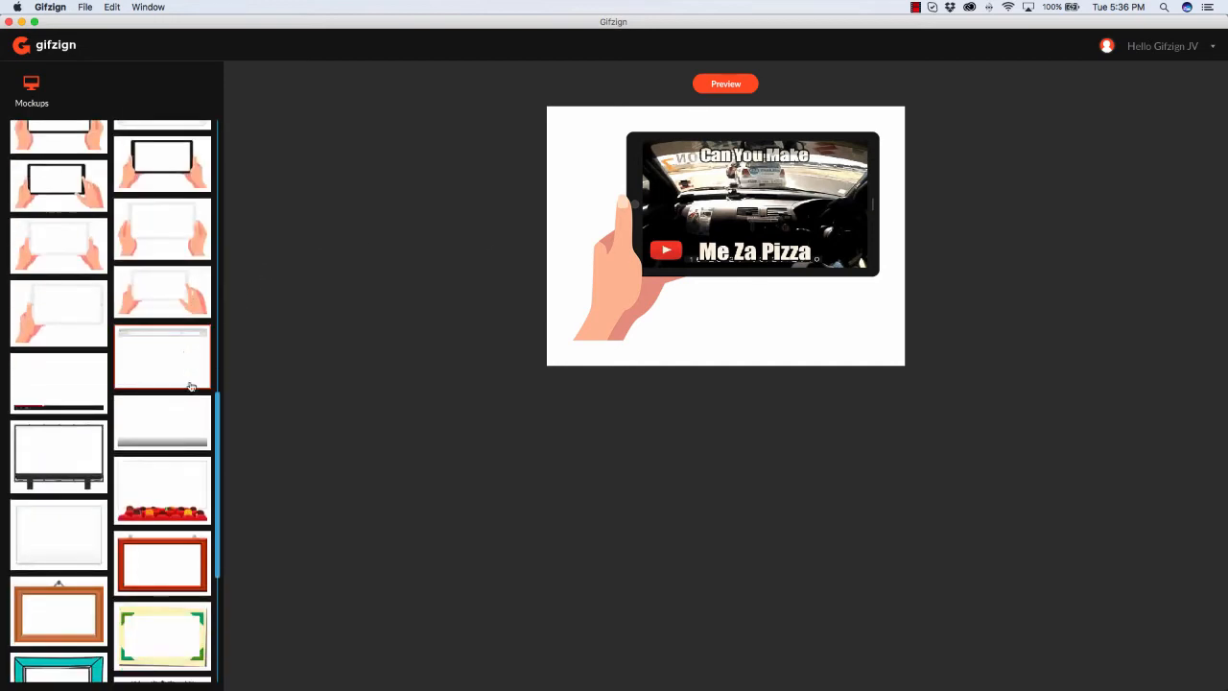
pyautogui.scroll(1, 57, 259)
pyautogui.click(55, 257)
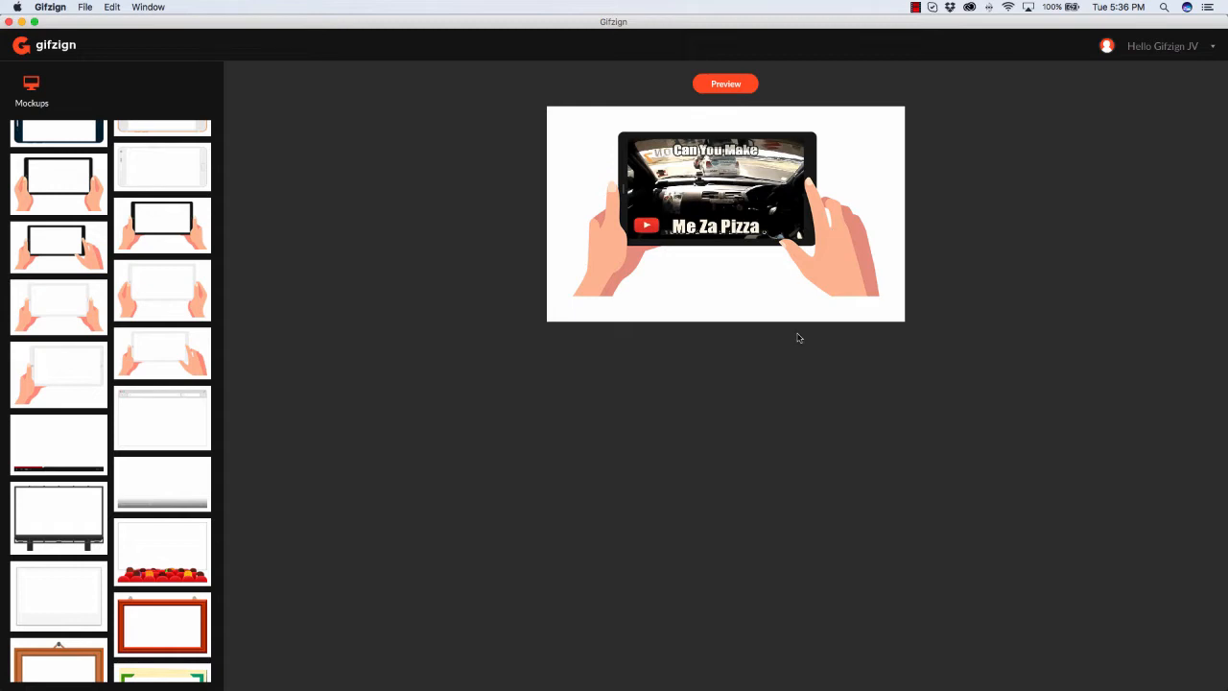
# Preview the two-handed mockup and download it as Pizza.gif to the GifZign Demo folder.
pyautogui.click(722, 84)
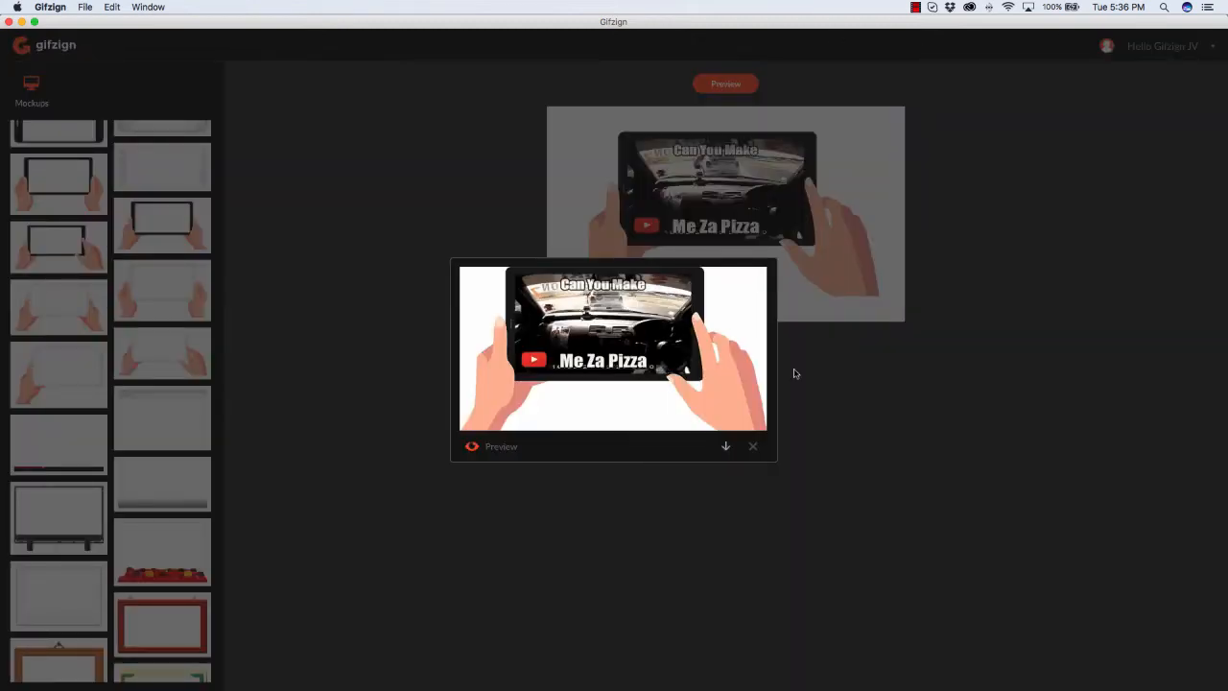
pyautogui.click(727, 447)
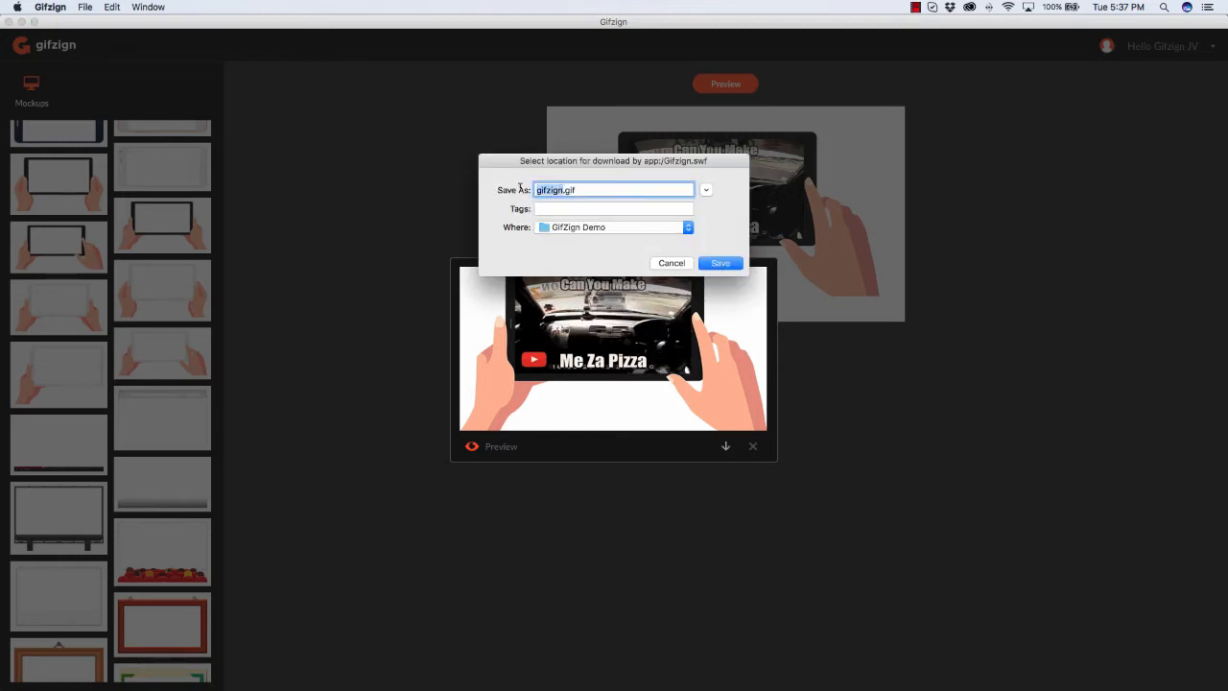
pyautogui.write('Piz')
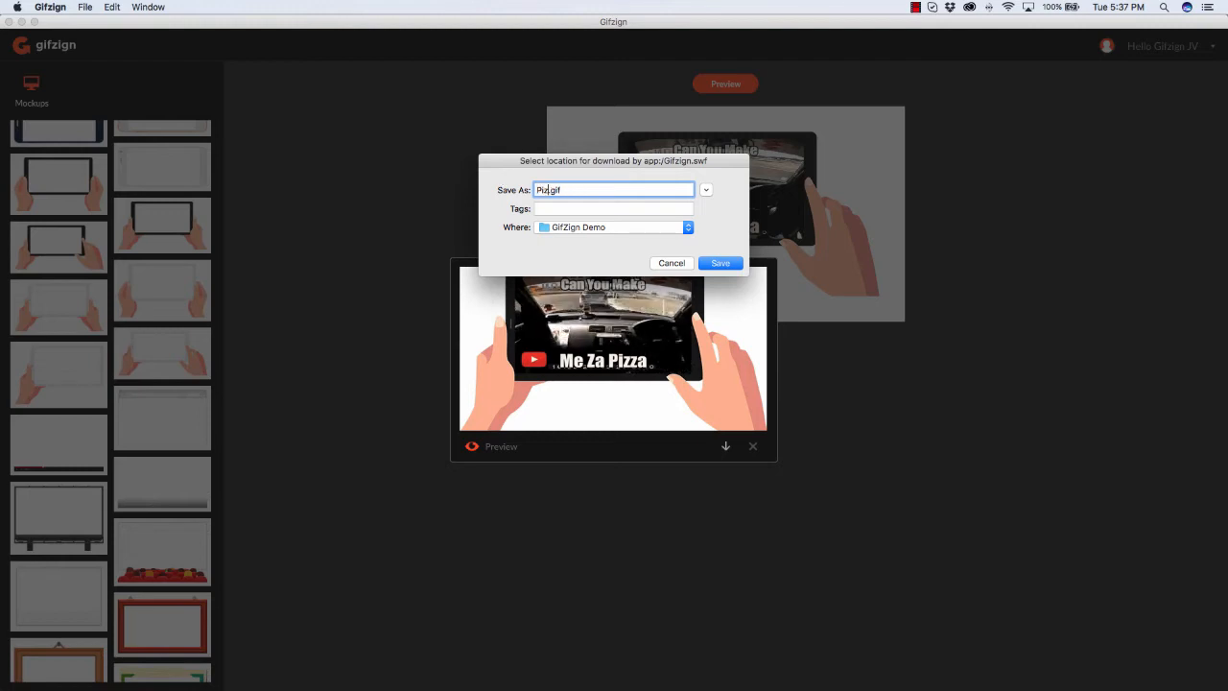
pyautogui.write('za')
pyautogui.click(708, 266)
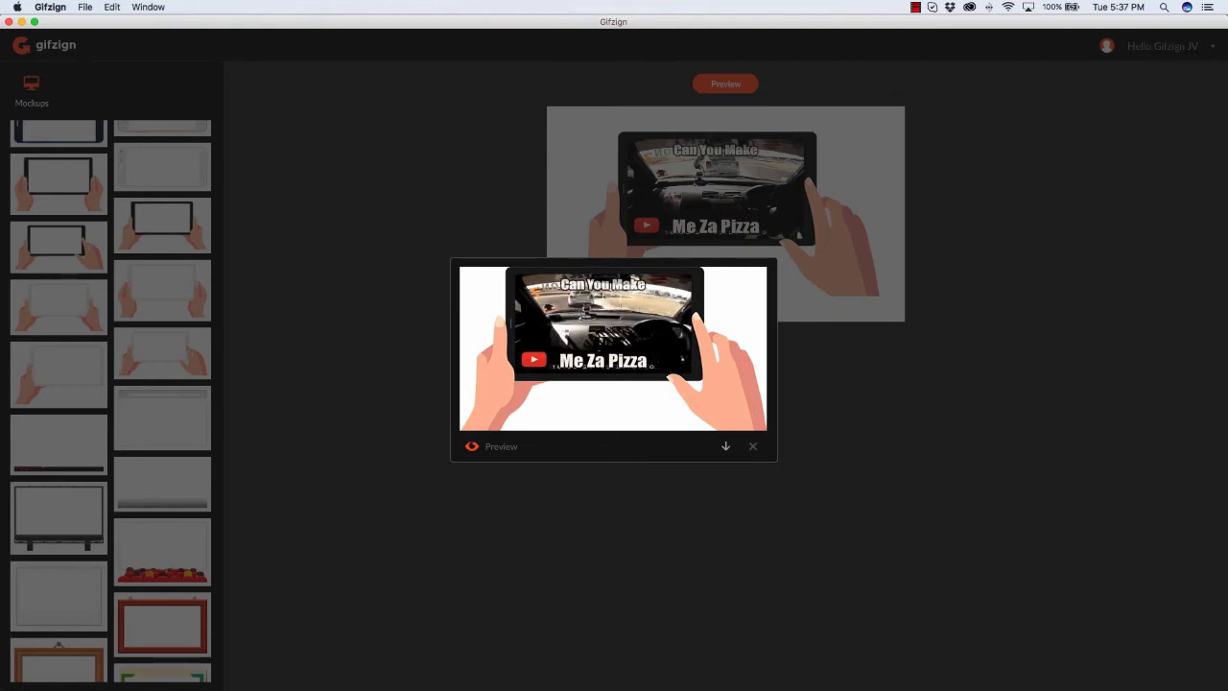
# Switch to Chrome and play the bear-framed hand-drawn GIF player demo on the Gifzign JV invite page.
pyautogui.press('super+Tab')
pyautogui.click(79, 30)
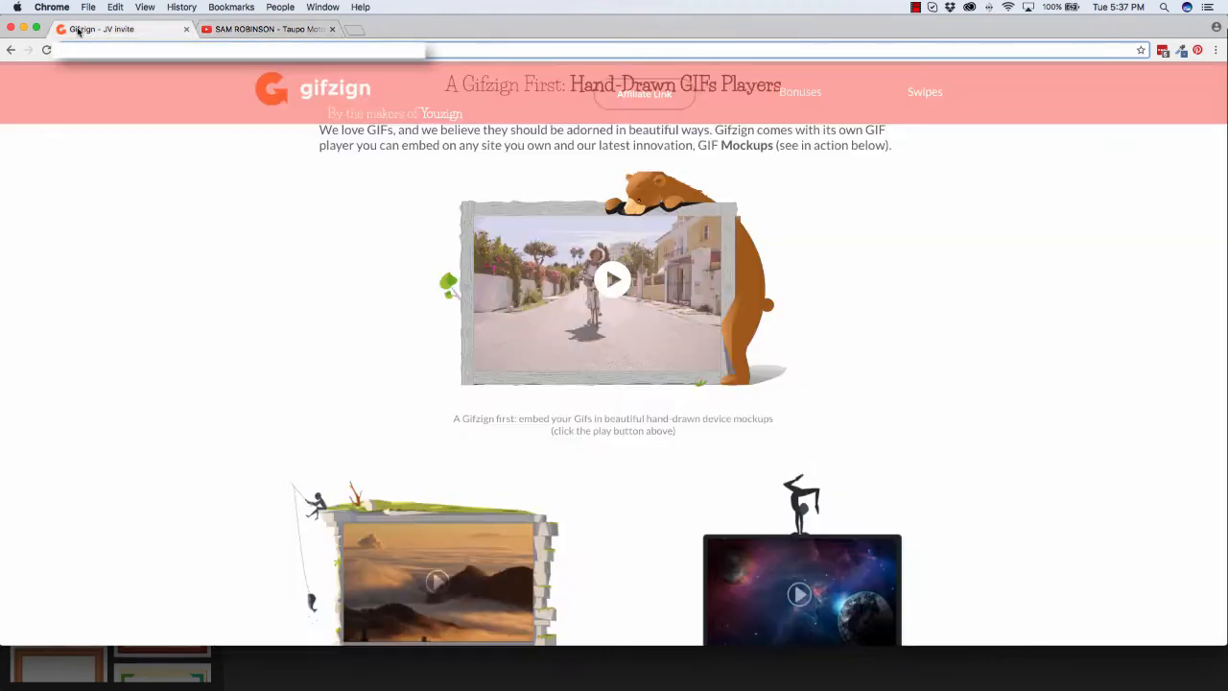
pyautogui.click(611, 279)
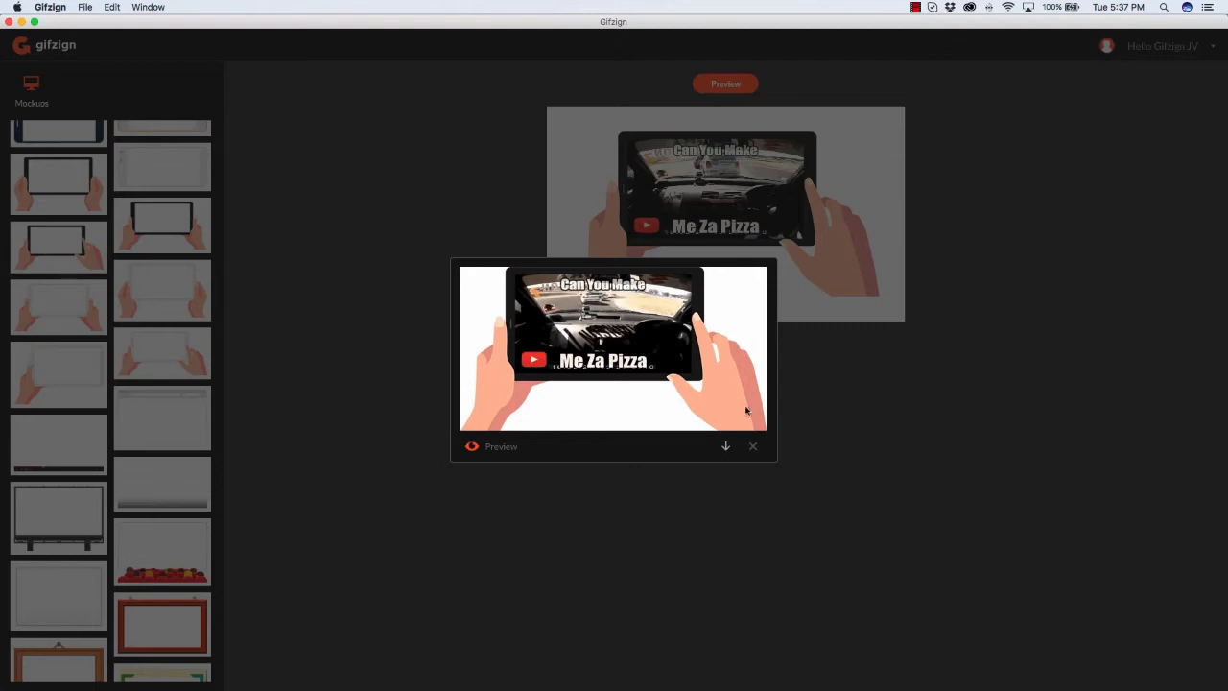
# Close the mockup preview in Gifzign, return to the GIF collection and create a new GIF from the video file ZQN06.mp4.
pyautogui.click(753, 446)
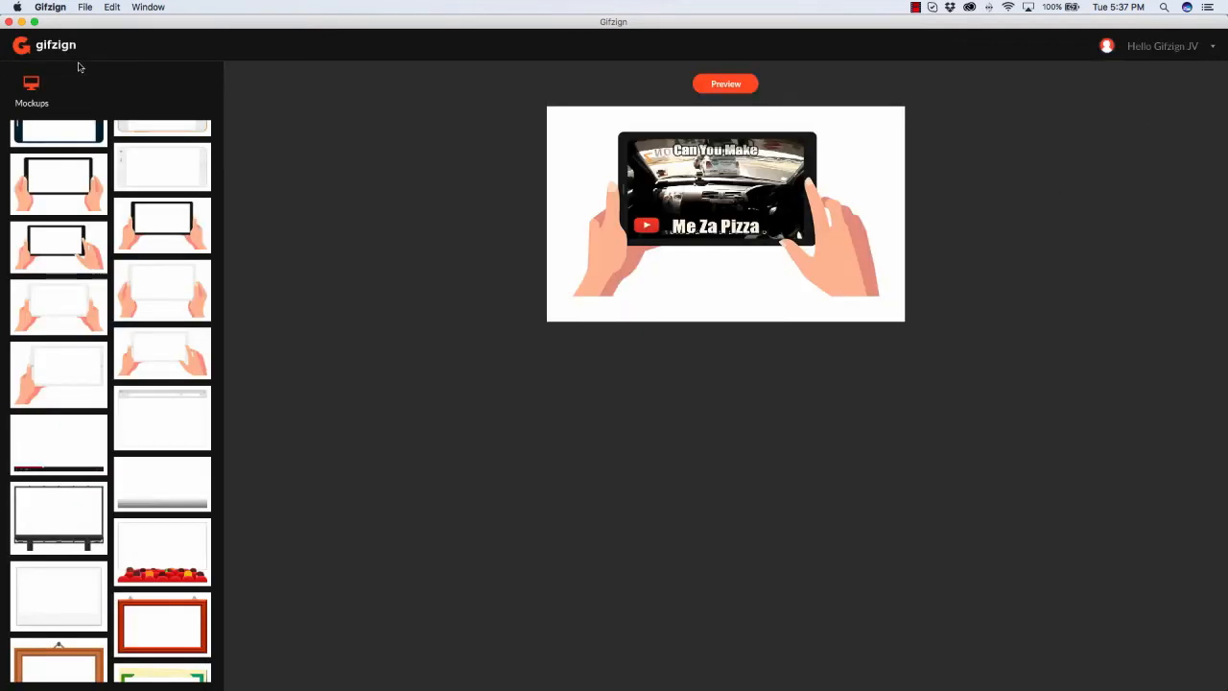
pyautogui.click(38, 48)
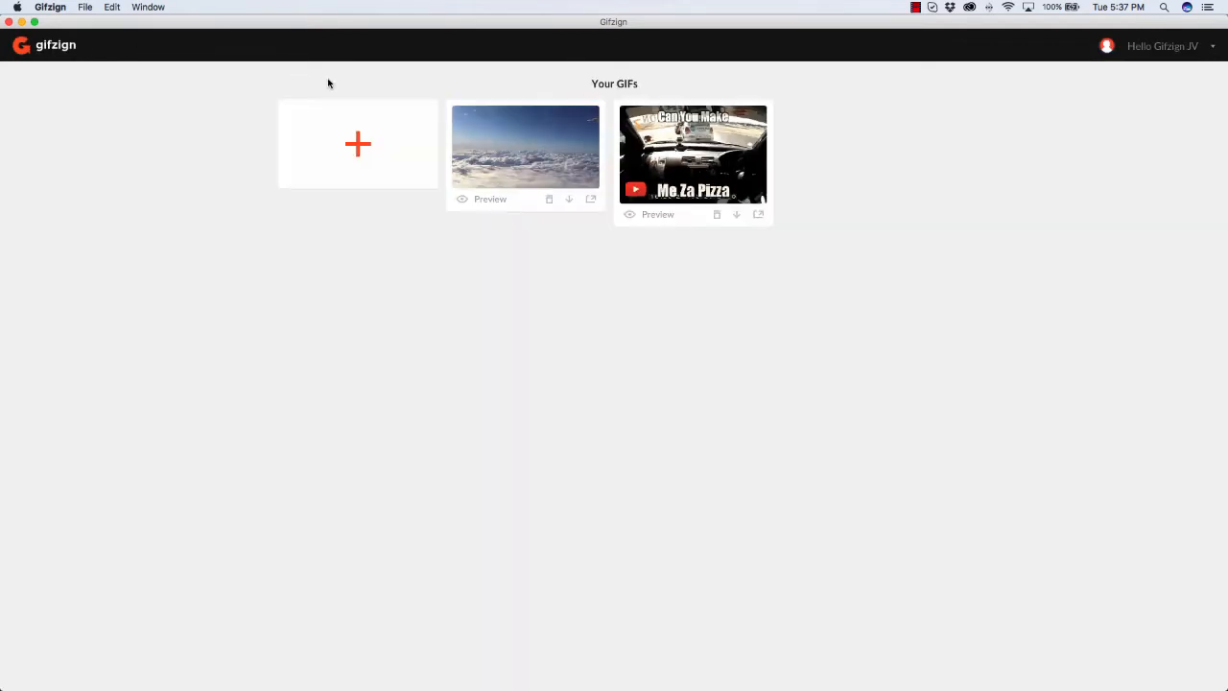
pyautogui.click(358, 145)
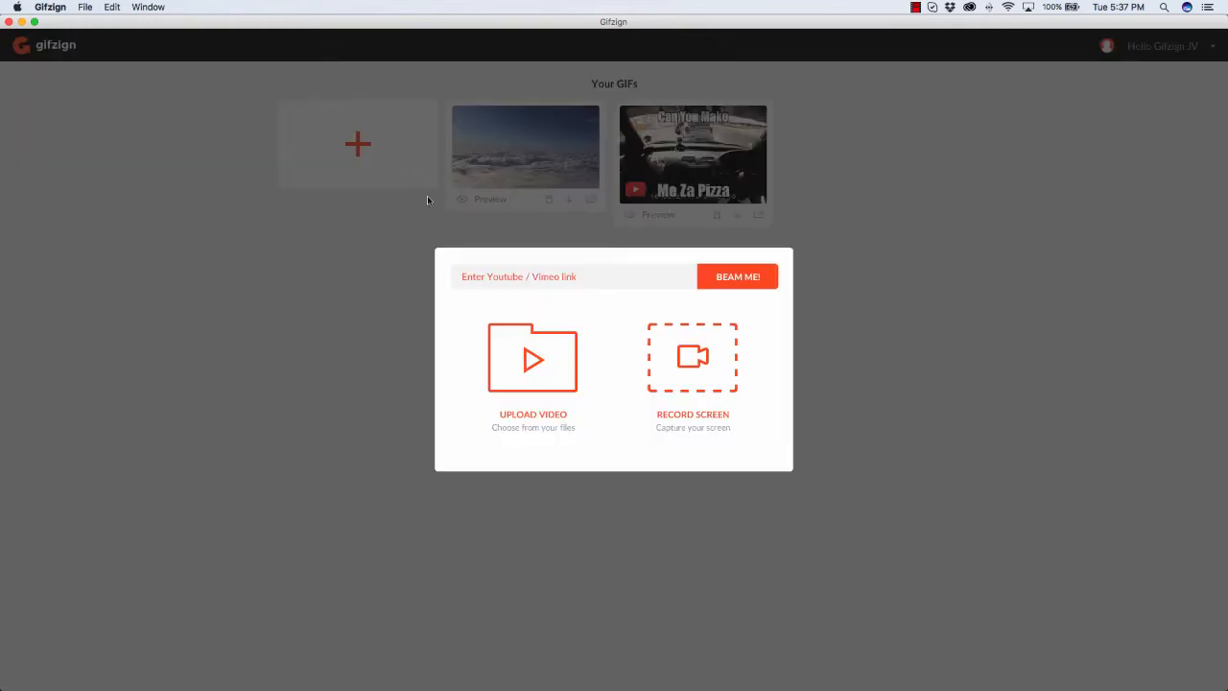
pyautogui.click(535, 358)
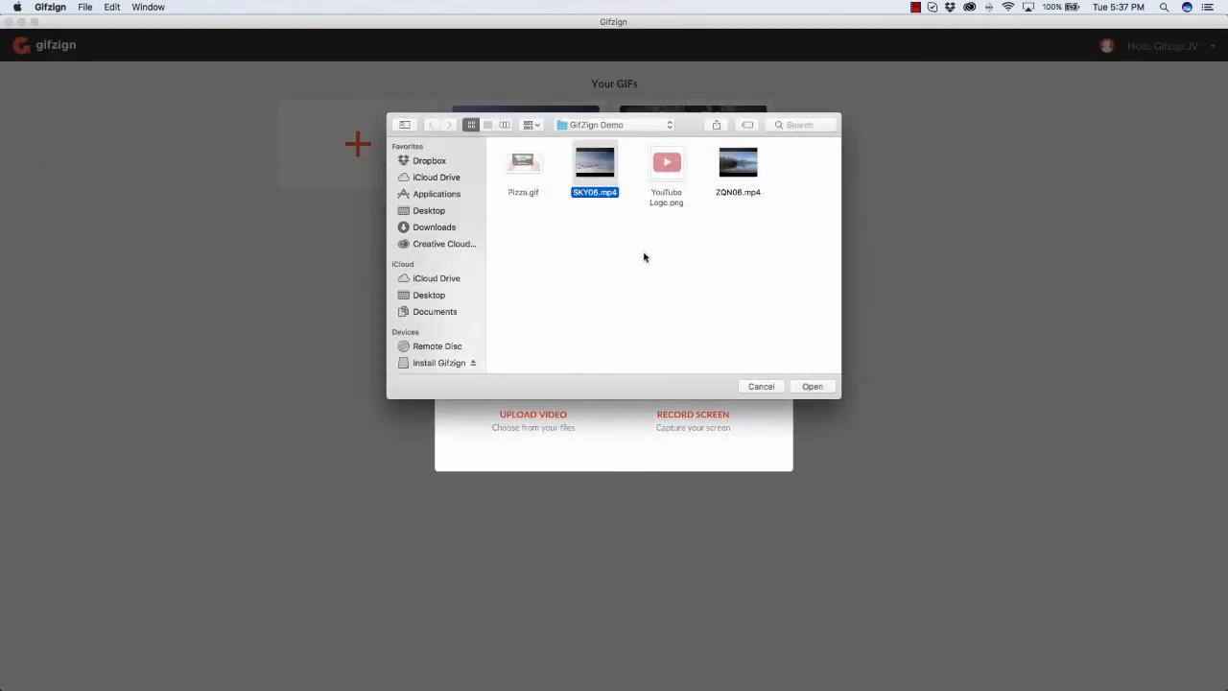
pyautogui.click(739, 177)
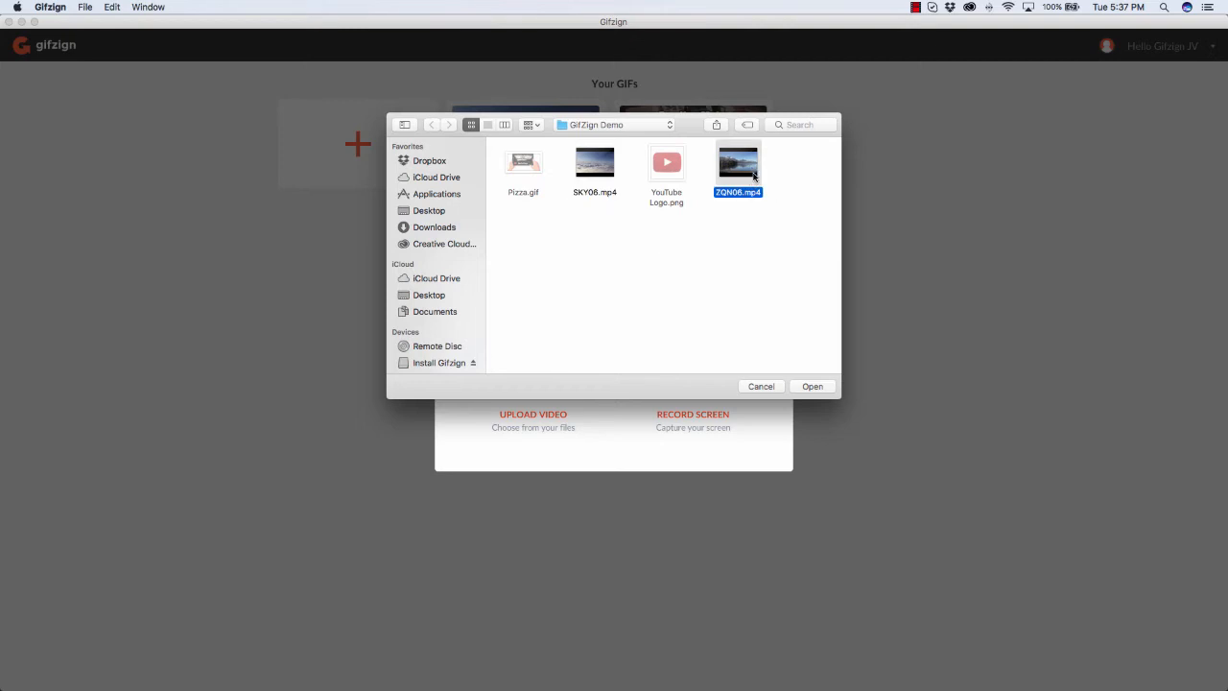
pyautogui.click(812, 385)
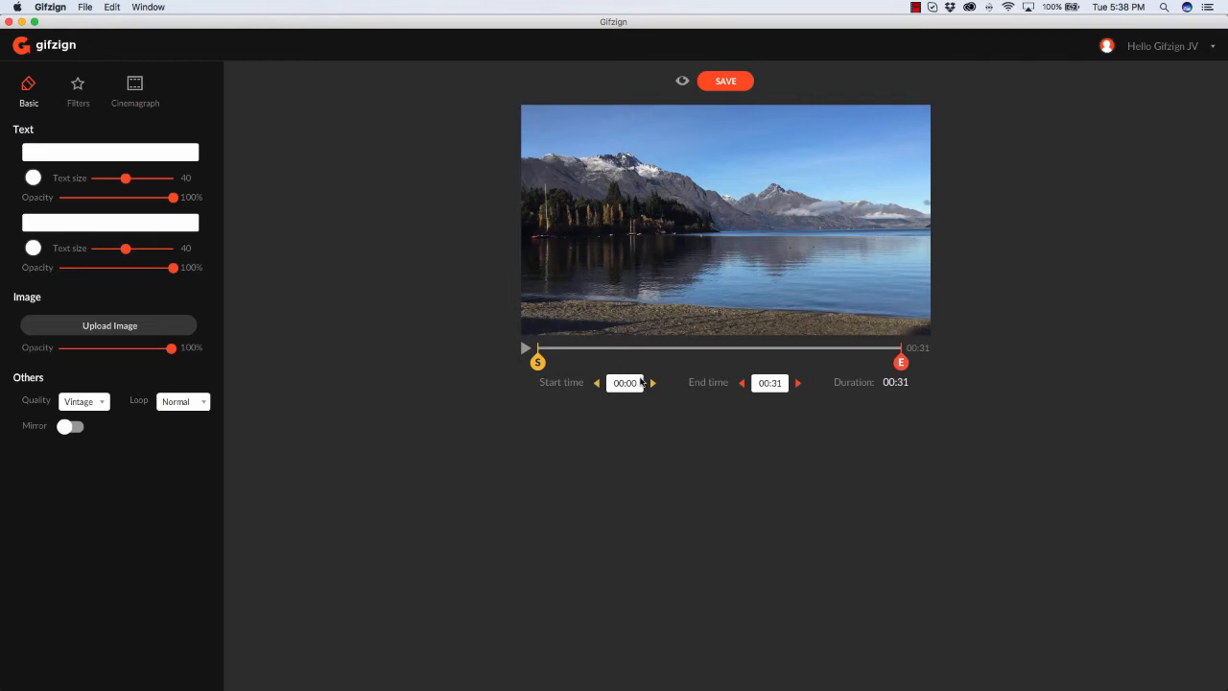
# Open the cinemagraph settings and trim the lake clip to start at 00:12 and end at 00:22.
pyautogui.click(135, 90)
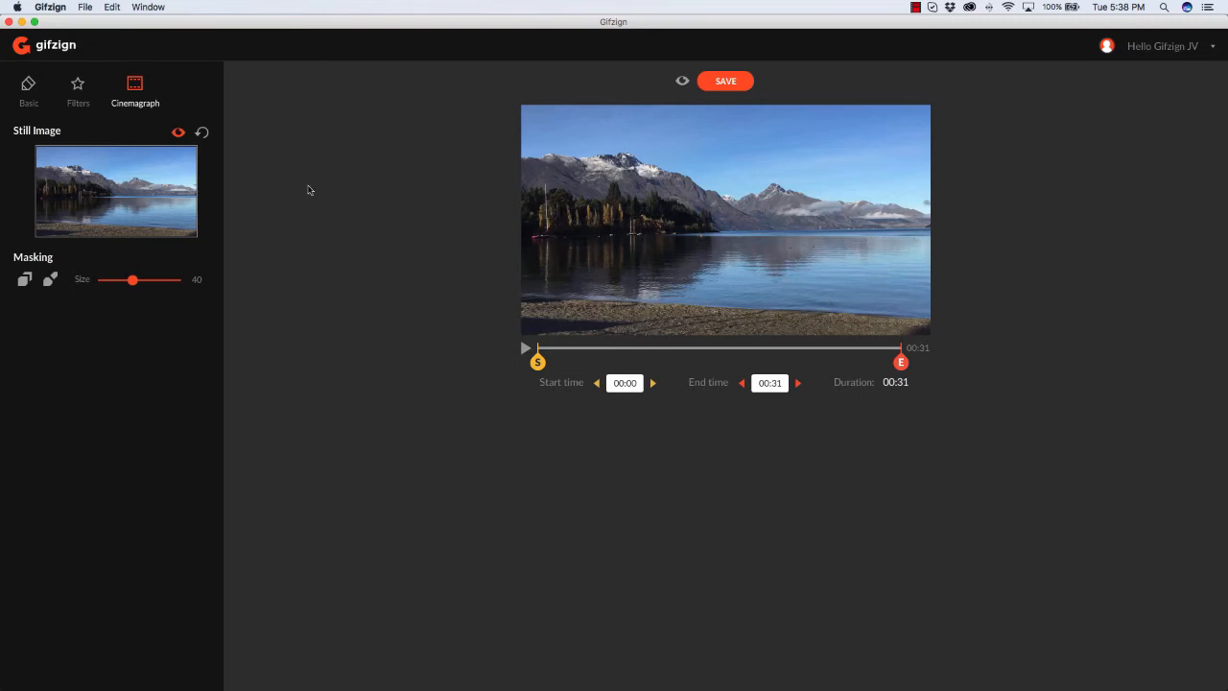
pyautogui.moveTo(537, 360); pyautogui.dragTo(681, 367)
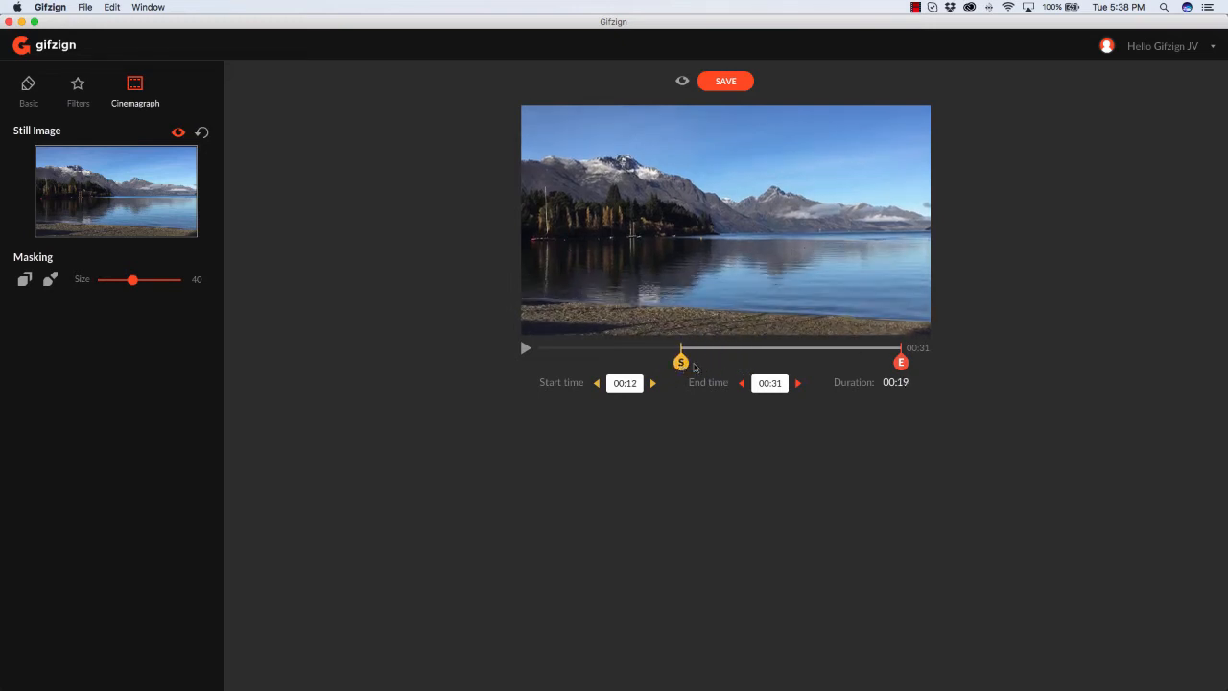
pyautogui.moveTo(900, 362); pyautogui.dragTo(798, 364)
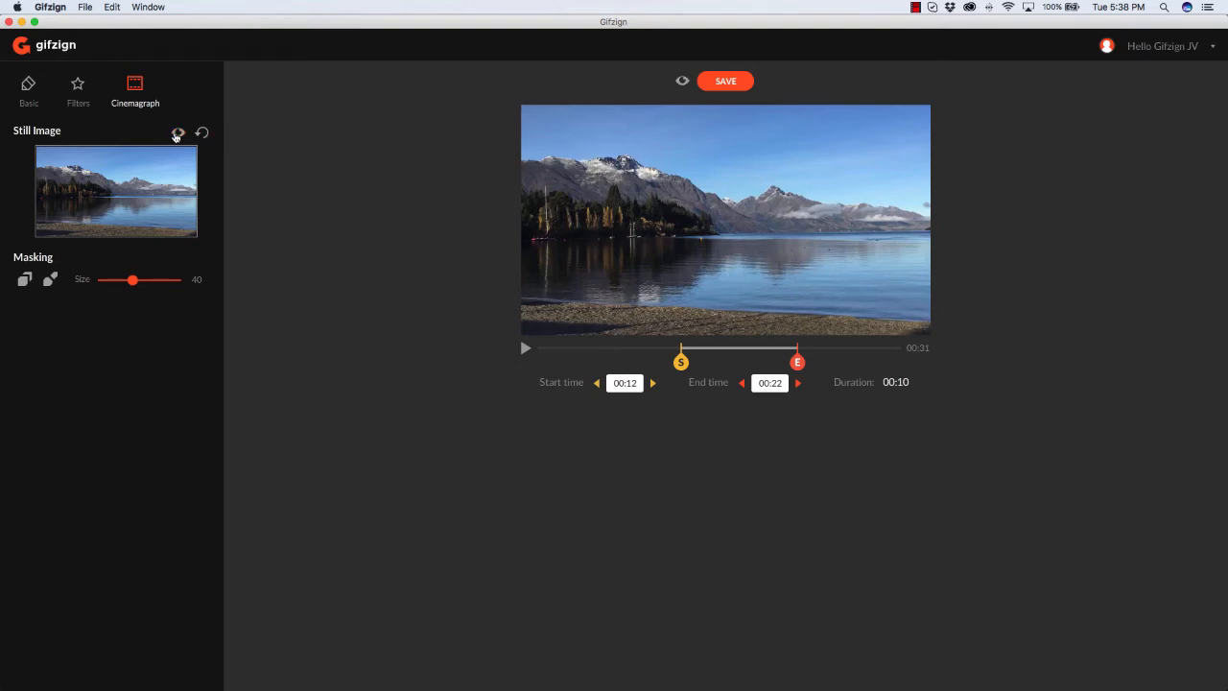
# Show the still image and mask the whole frame with it.
pyautogui.click(178, 134)
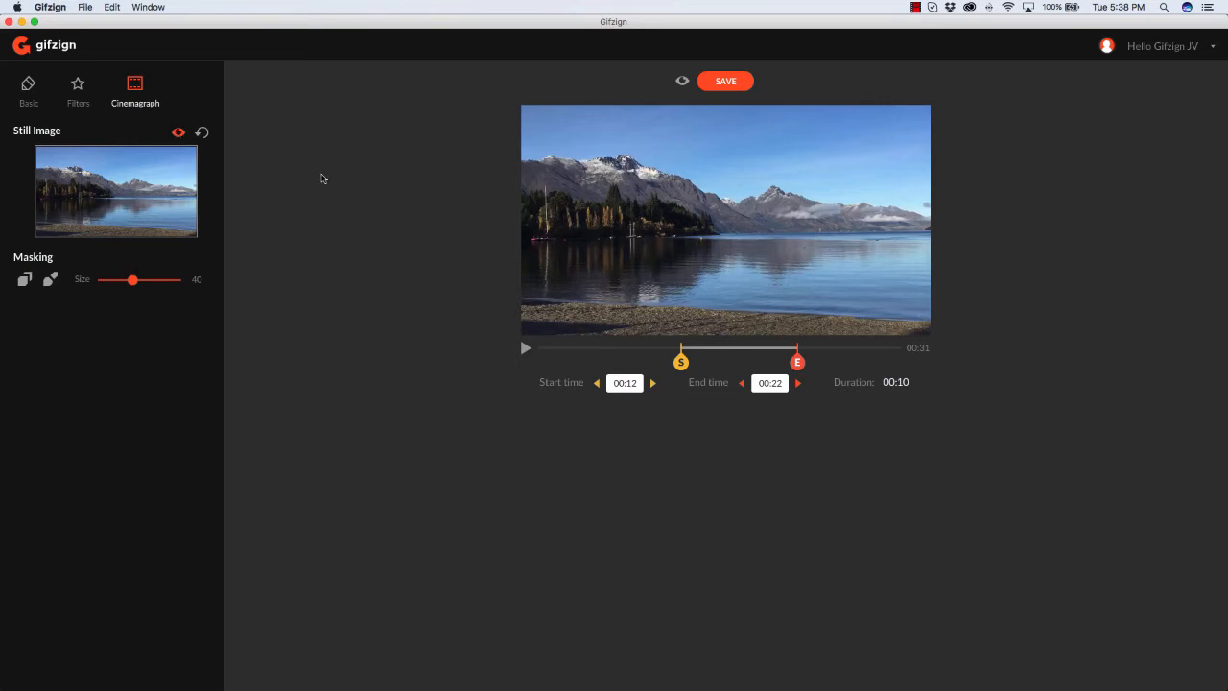
pyautogui.click(25, 280)
pyautogui.click(23, 282)
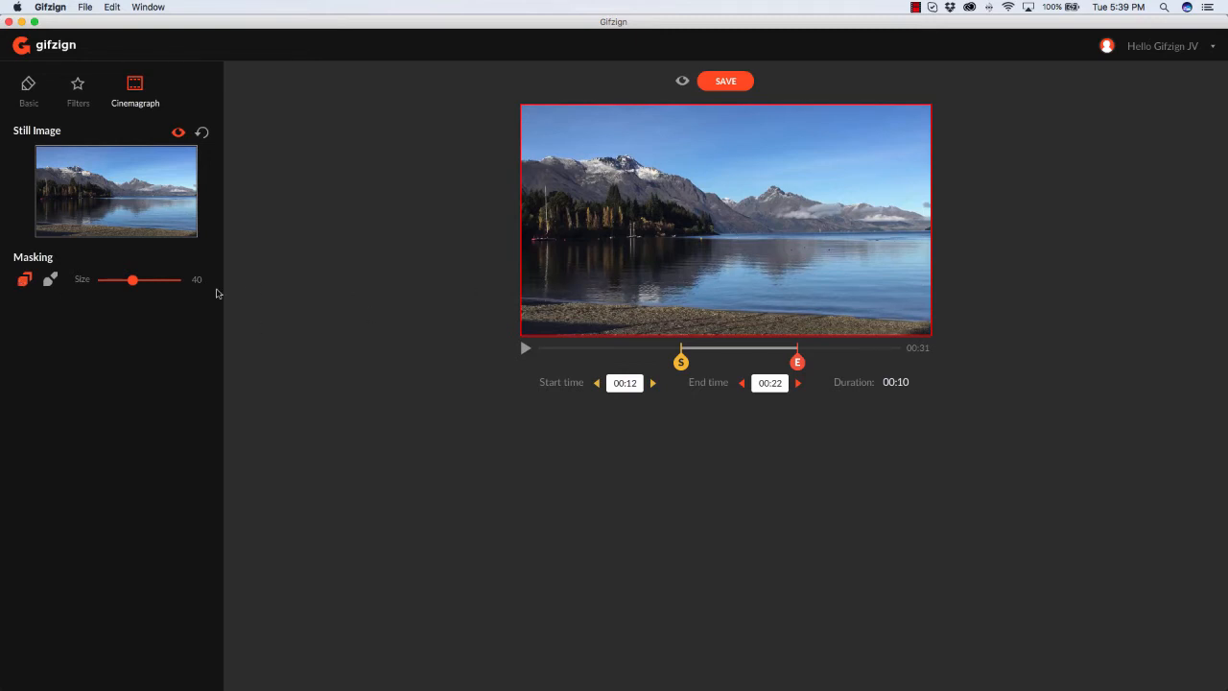
# Brush the lake out of the mask, tracing its far and near shorelines at size 16 and clearing the remaining water at size 42.
pyautogui.click(49, 284)
pyautogui.moveTo(132, 283); pyautogui.dragTo(114, 283)
pyautogui.moveTo(521, 251); pyautogui.dragTo(936, 239)
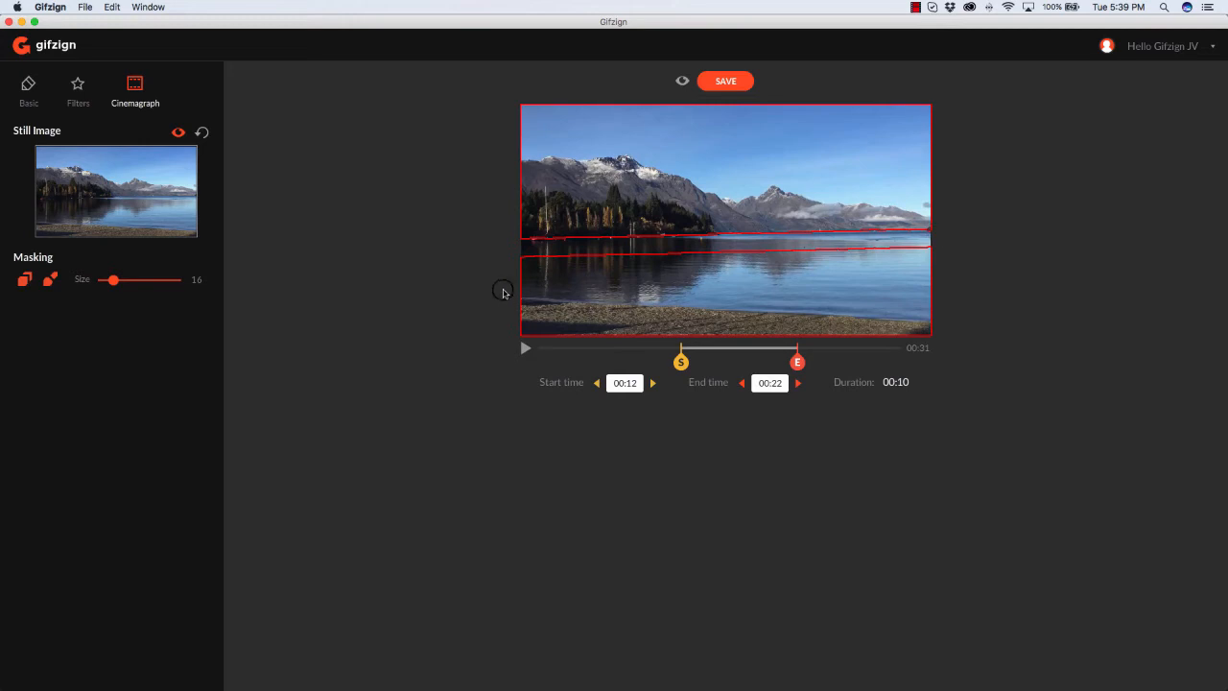
pyautogui.moveTo(506, 291); pyautogui.dragTo(945, 314)
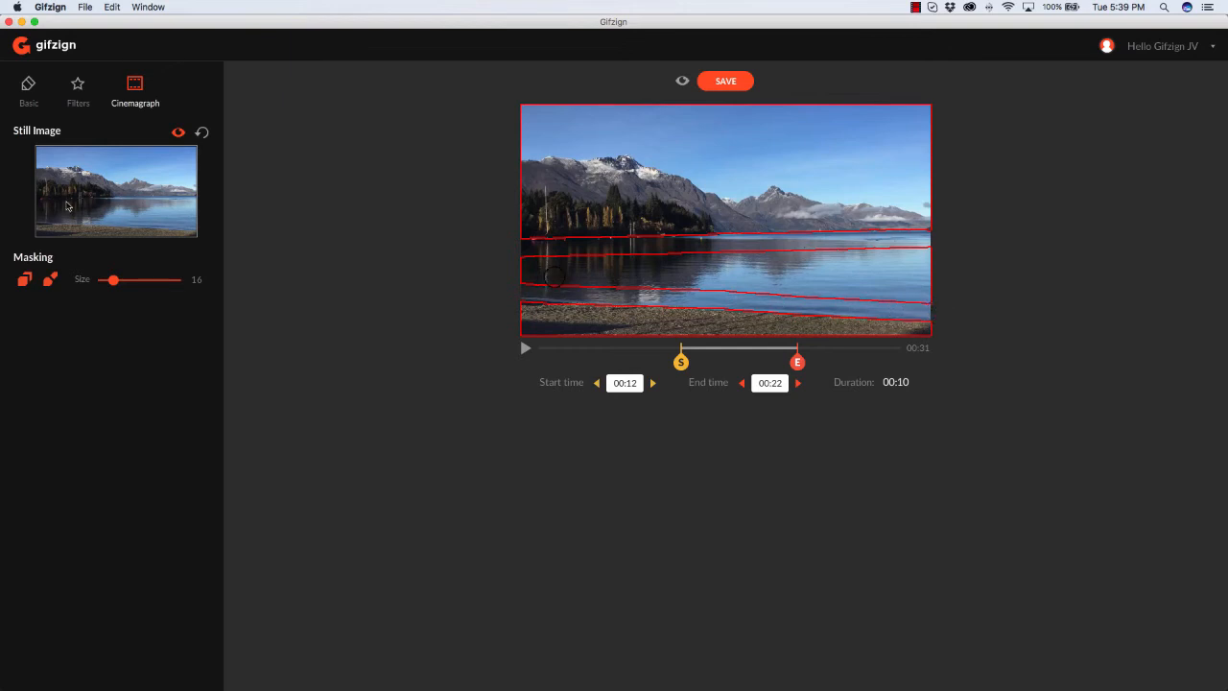
pyautogui.moveTo(116, 281); pyautogui.dragTo(137, 283)
pyautogui.moveTo(539, 273)
pyautogui.mouseDown()
pyautogui.moveTo(948, 272)
pyautogui.moveTo(836, 284)
pyautogui.mouseUp()
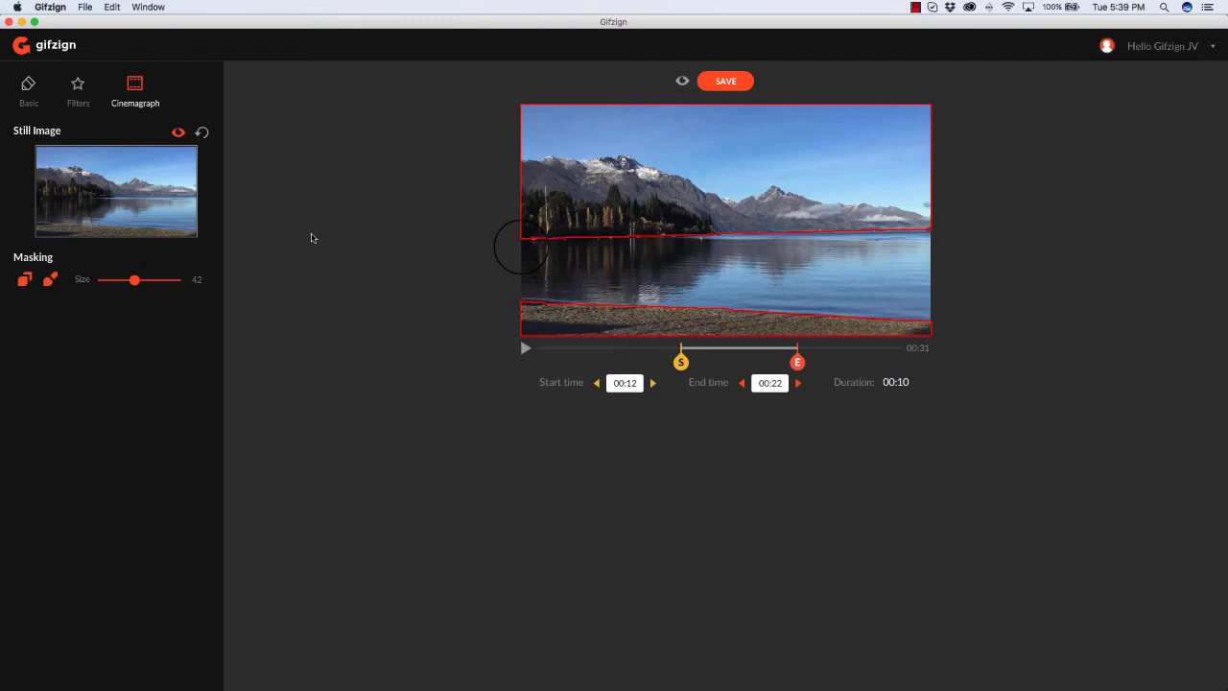
# Turn off the masking tools, preview the cinemagraph and close the preview.
pyautogui.click(26, 280)
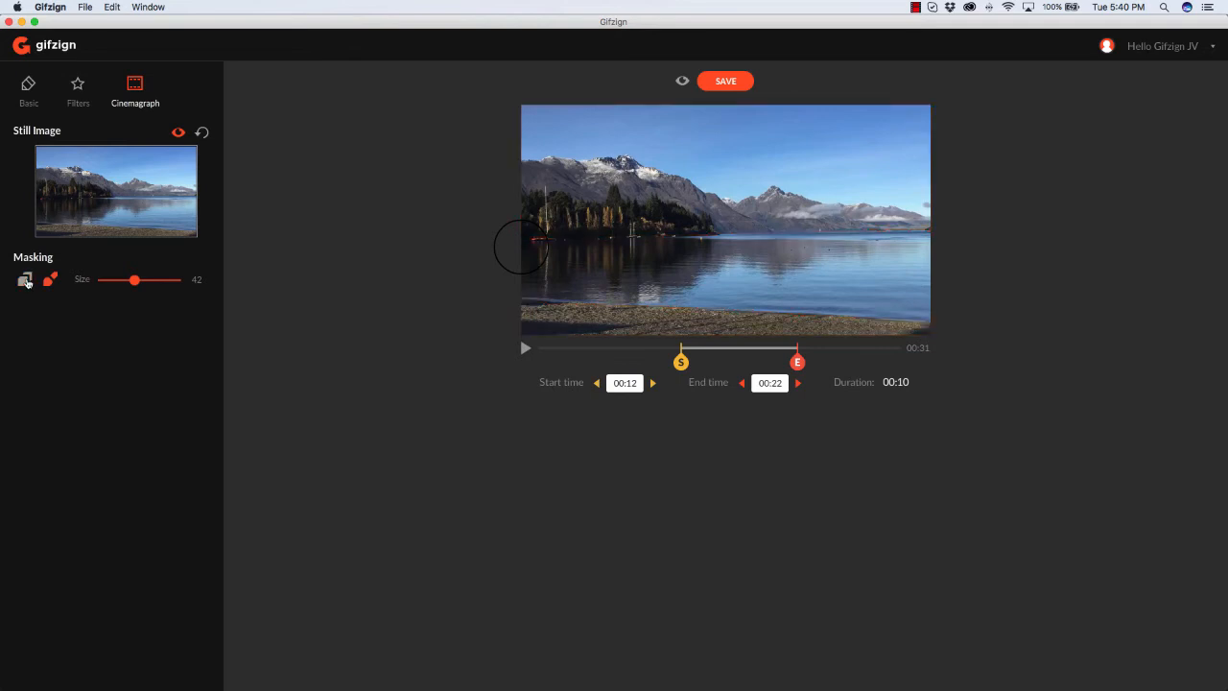
pyautogui.click(46, 282)
pyautogui.click(682, 82)
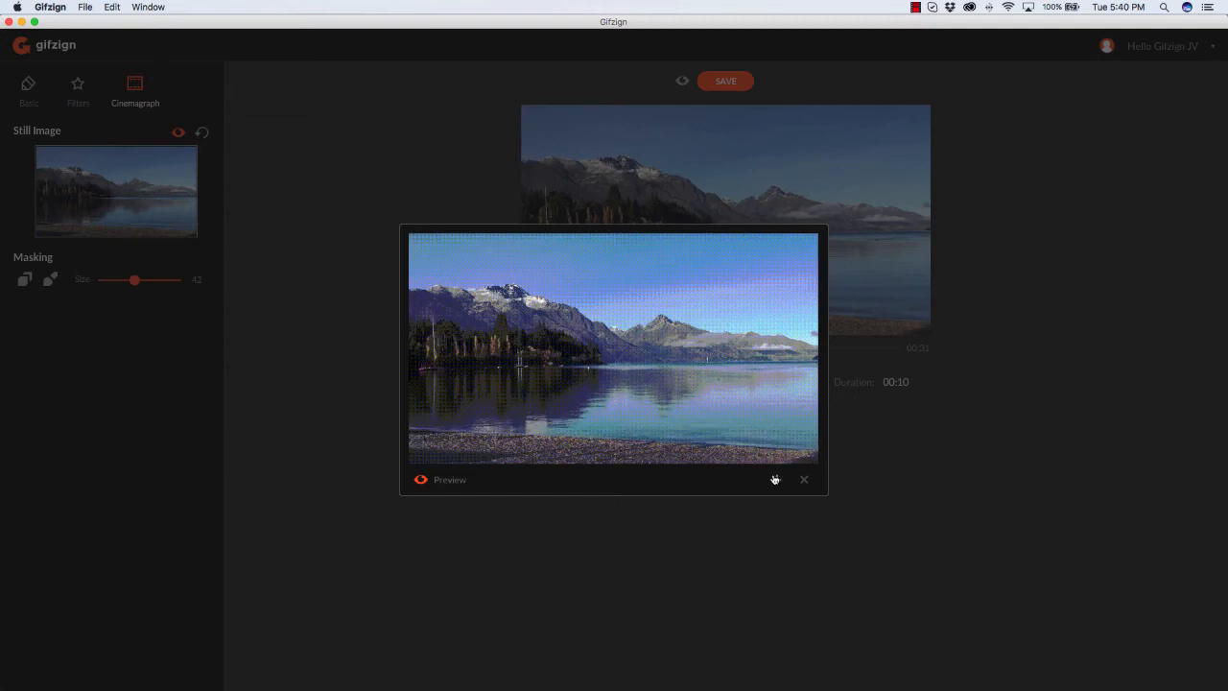
pyautogui.click(804, 481)
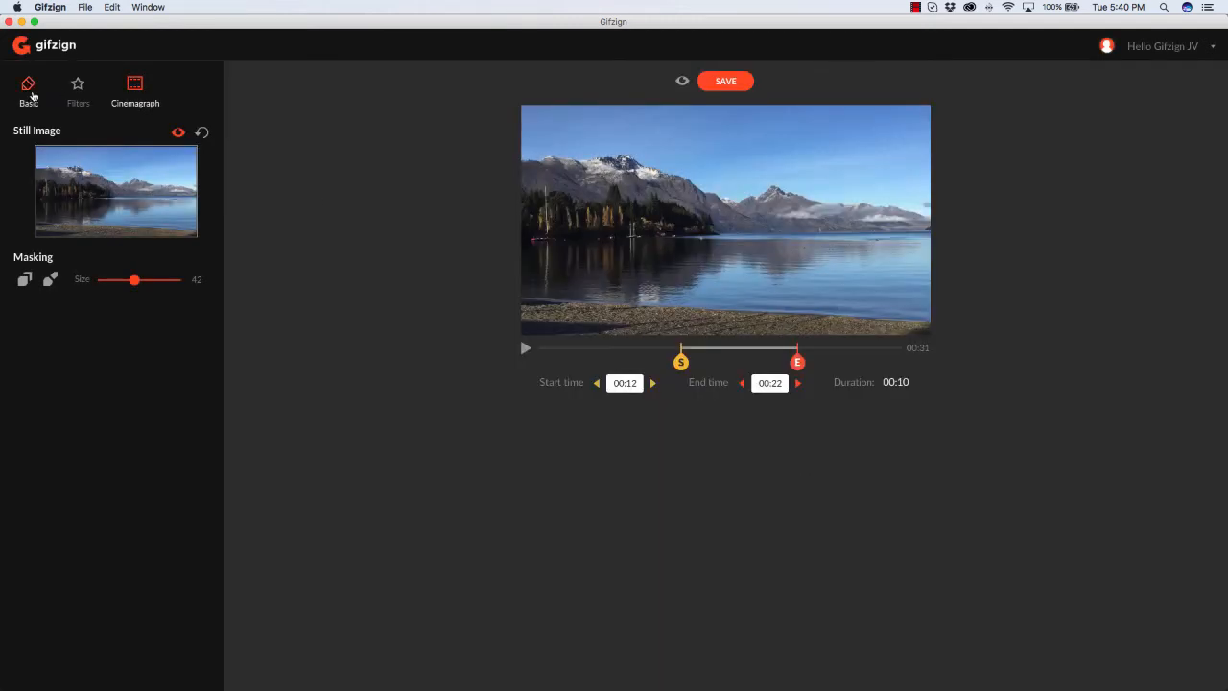
# Select the Vintage quality, preview the cinemagraph with it and close the preview.
pyautogui.click(31, 95)
pyautogui.click(99, 403)
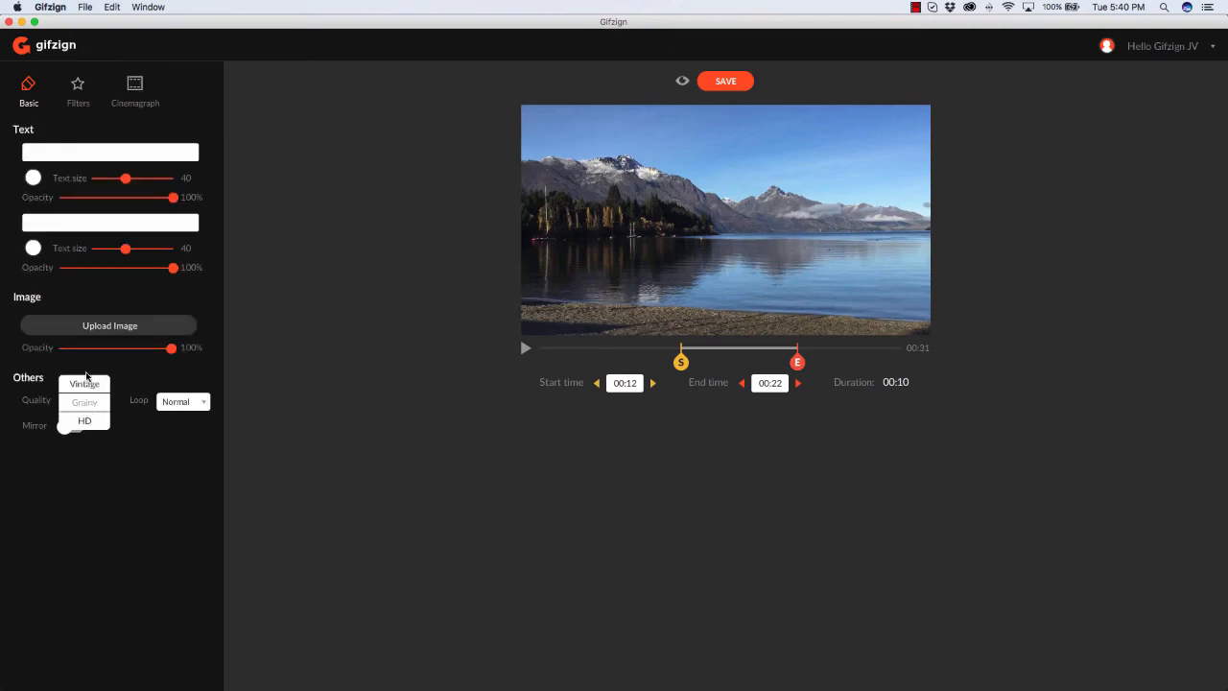
pyautogui.click(83, 386)
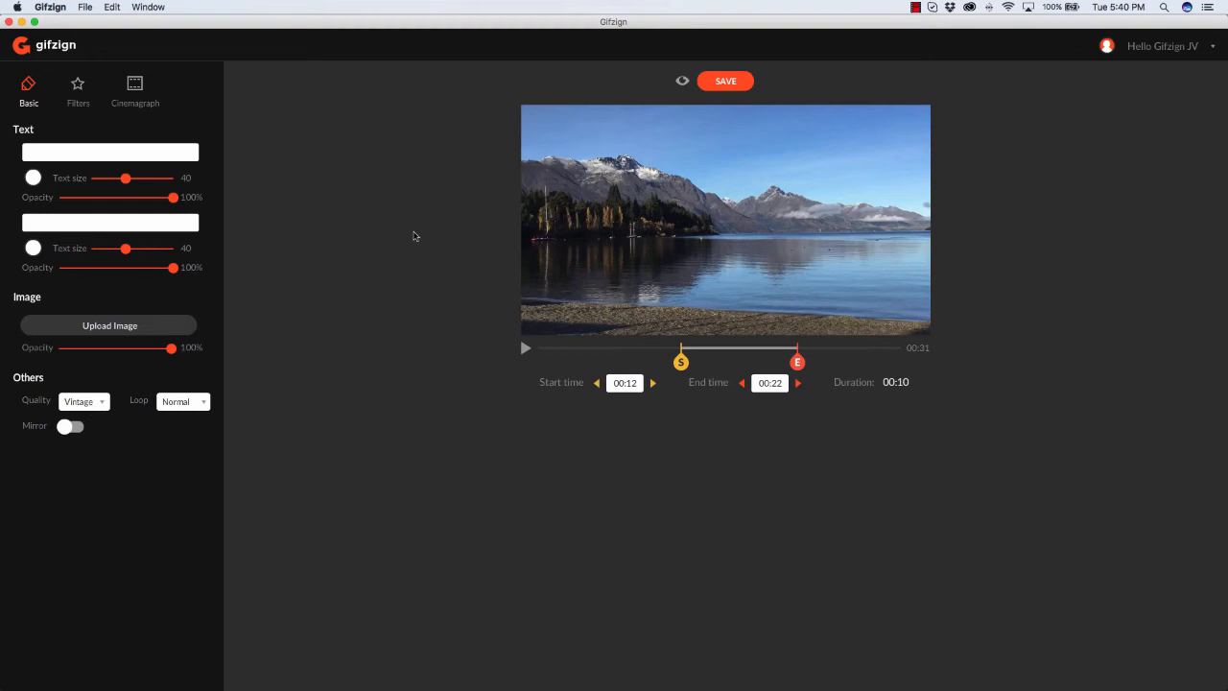
pyautogui.click(682, 81)
pyautogui.click(682, 81)
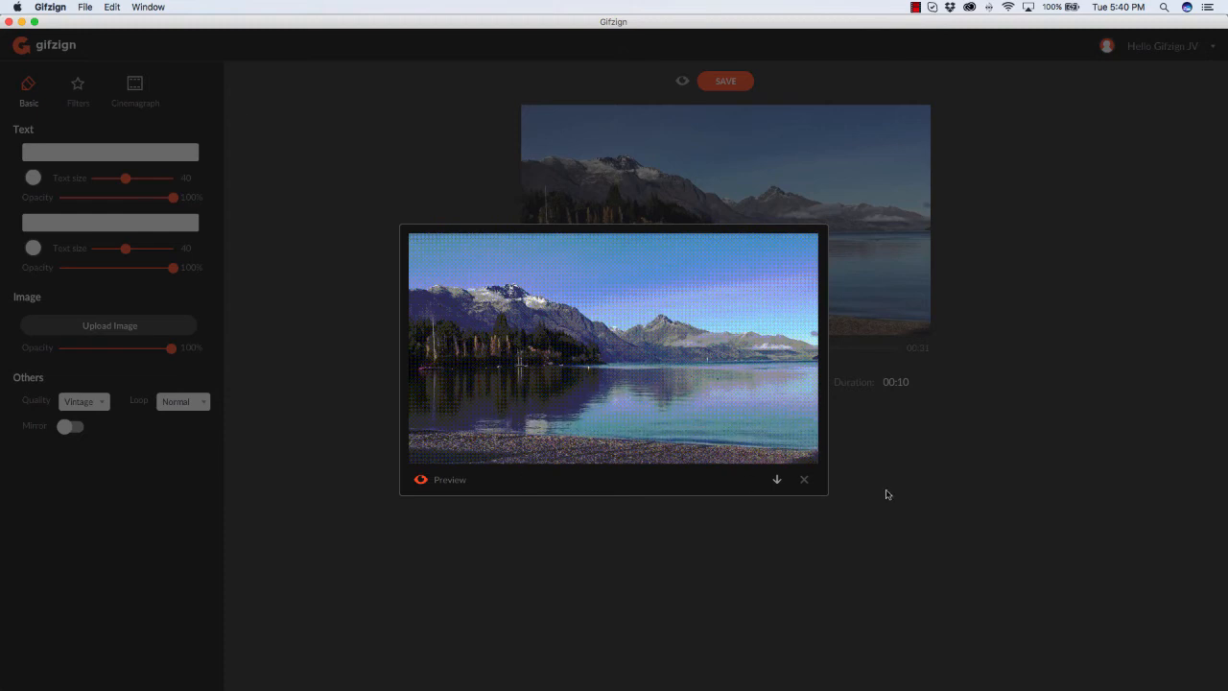
pyautogui.click(804, 478)
# Set the cinemagraph's quality to HD.
pyautogui.click(102, 405)
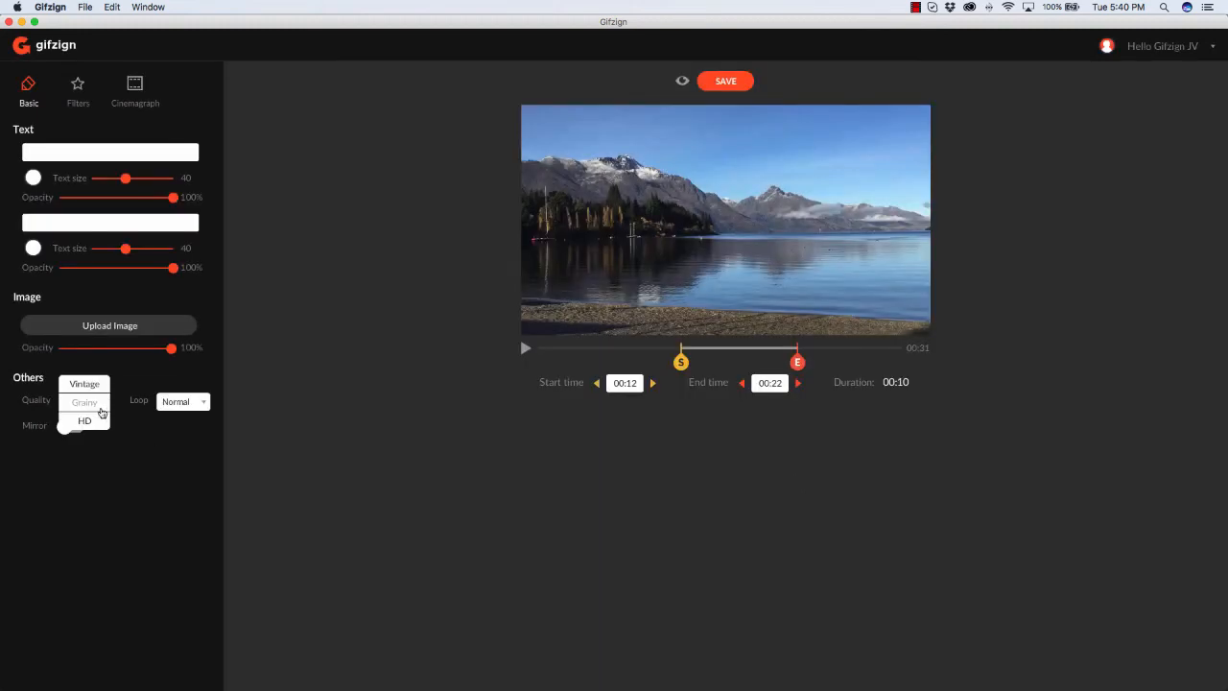
pyautogui.click(96, 422)
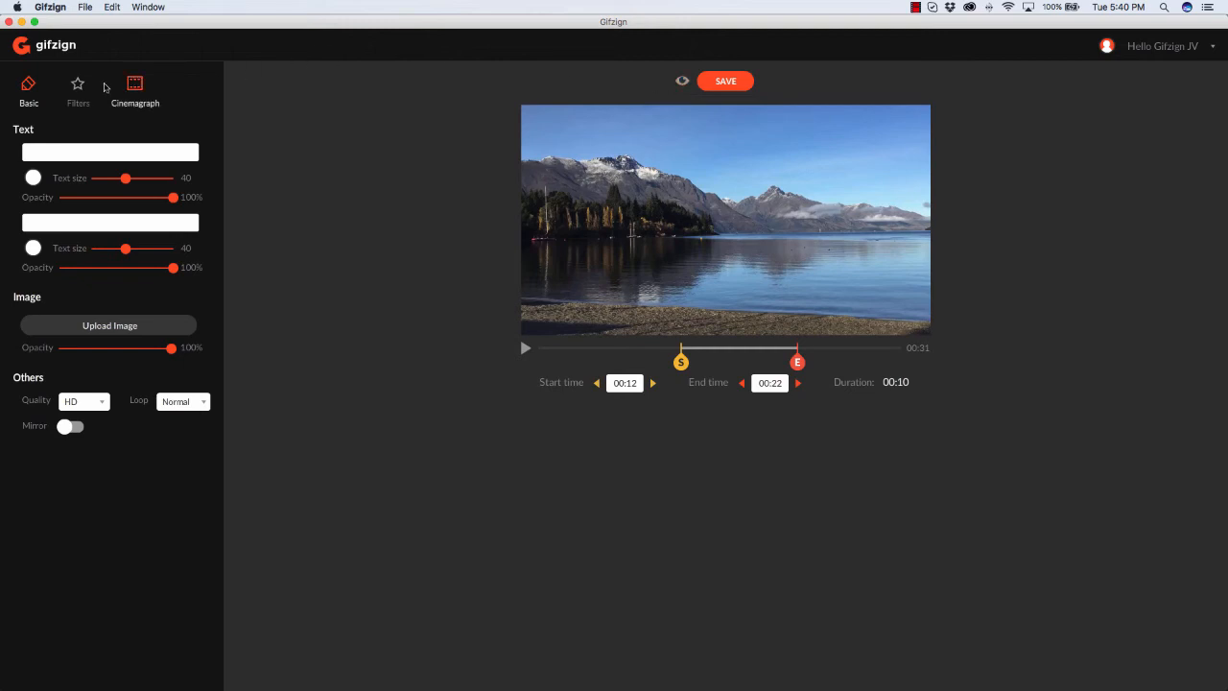
# Try several colour filters on the lake cinemagraph and apply the bright, high-contrast one with the cyan-tinted sky.
pyautogui.click(79, 90)
pyautogui.click(55, 435)
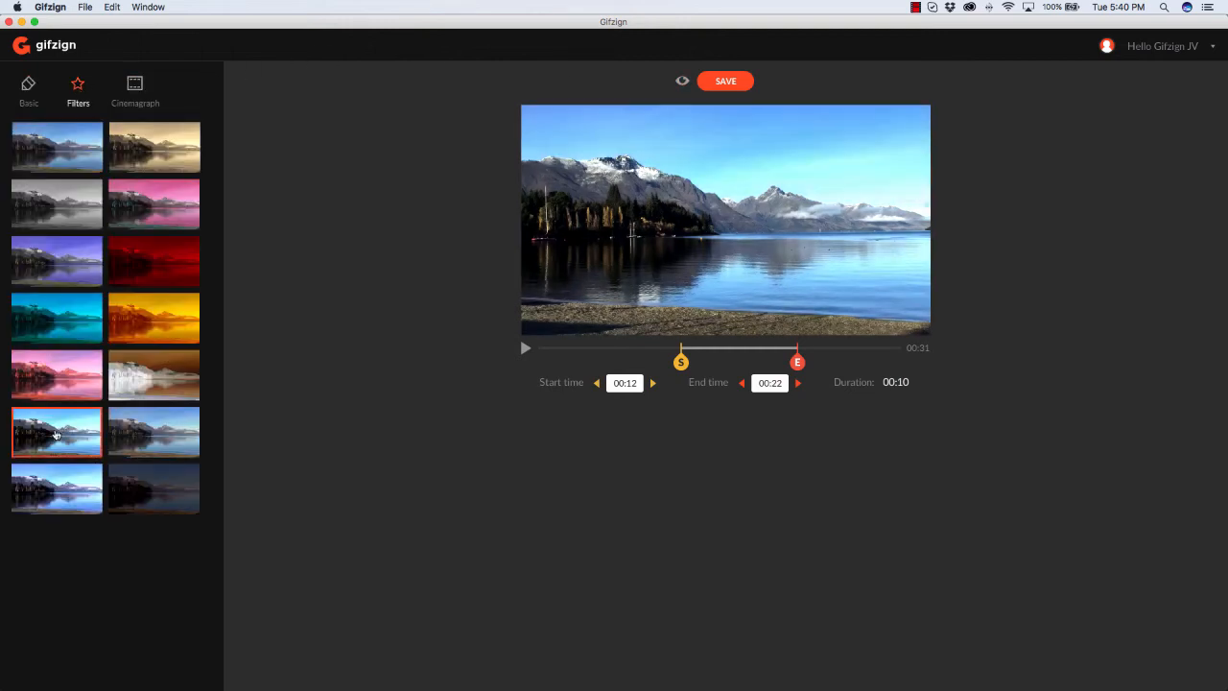
pyautogui.click(53, 477)
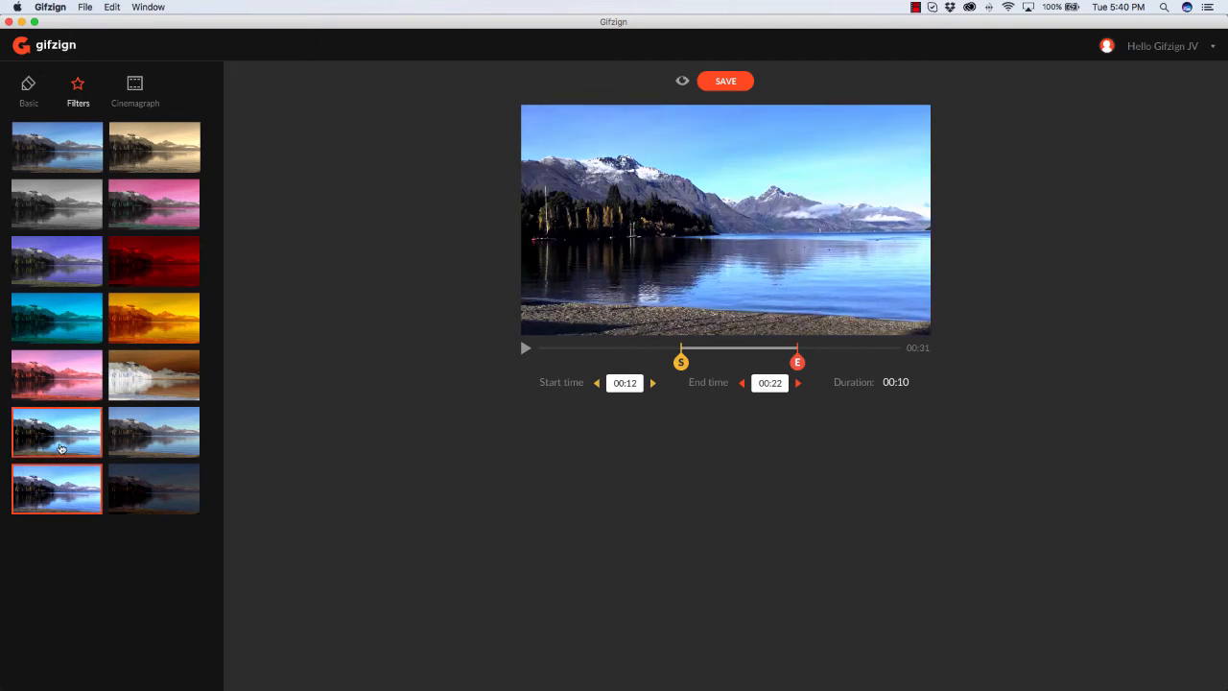
pyautogui.click(141, 436)
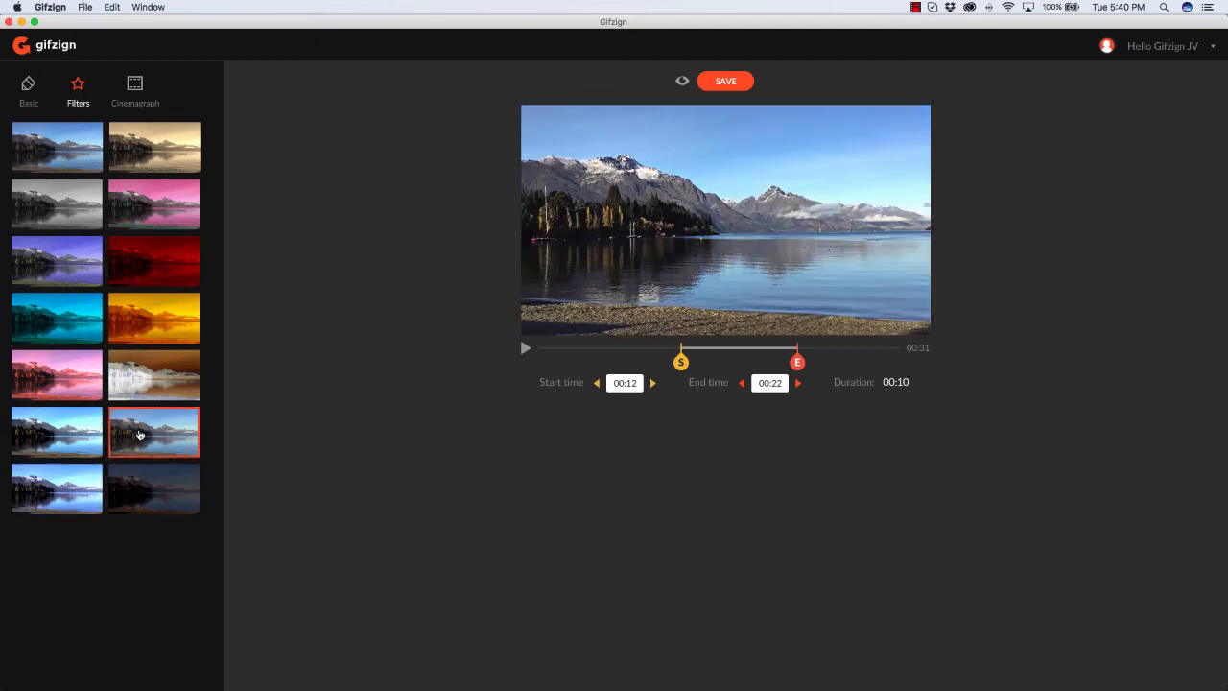
pyautogui.click(36, 141)
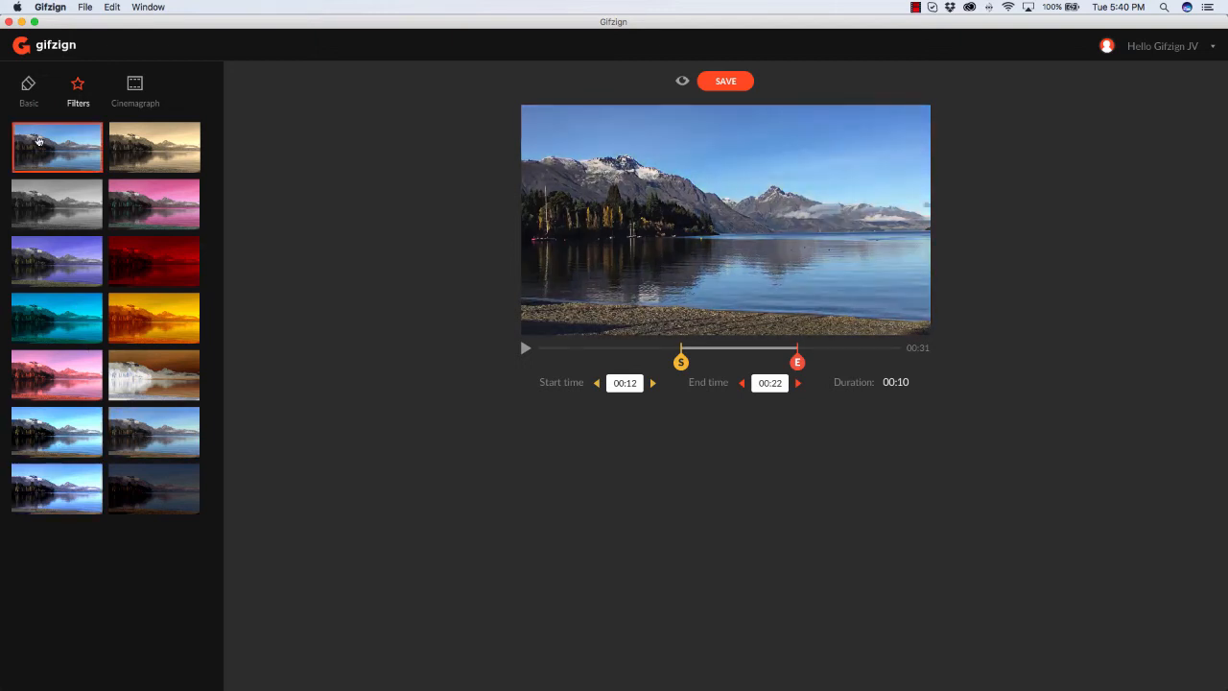
pyautogui.click(33, 439)
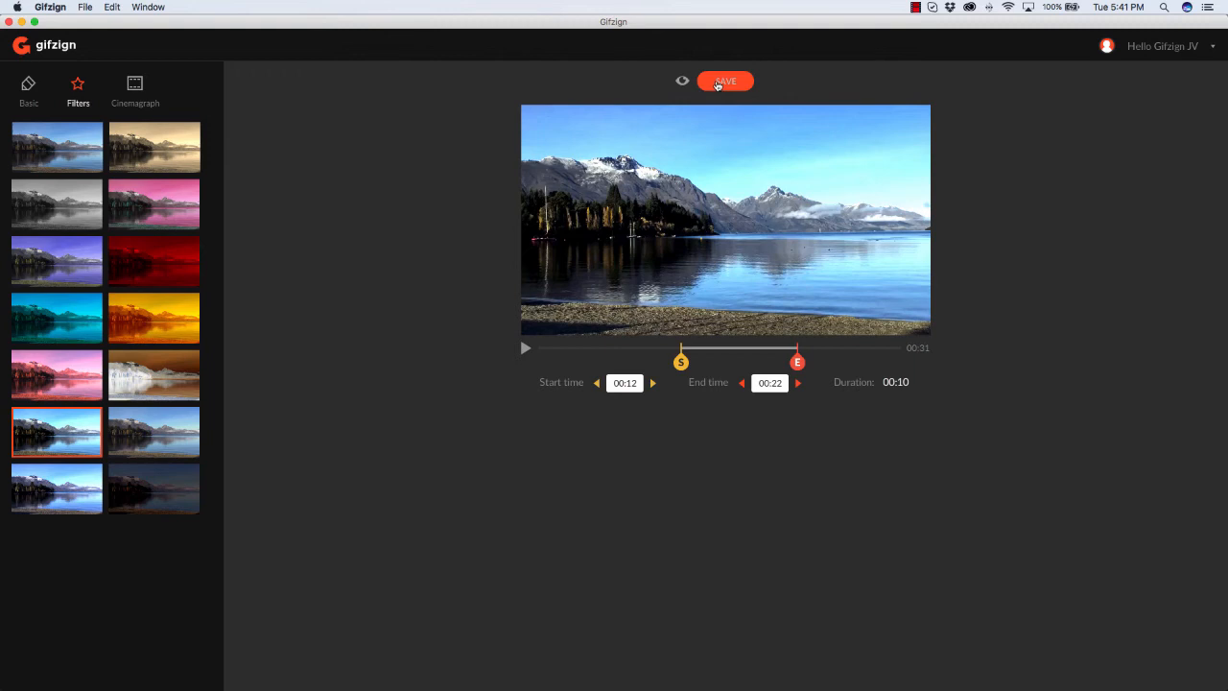
# Preview the filtered lake cinemagraph, close the preview and return to the basic settings.
pyautogui.click(682, 81)
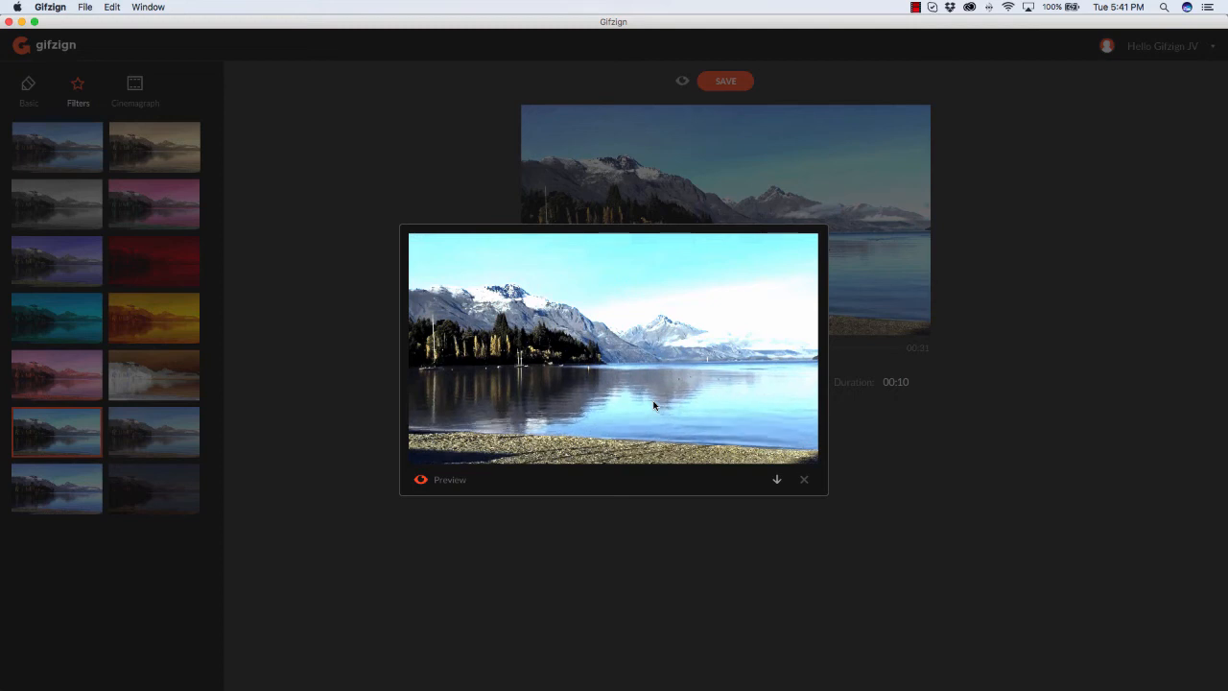
pyautogui.click(804, 482)
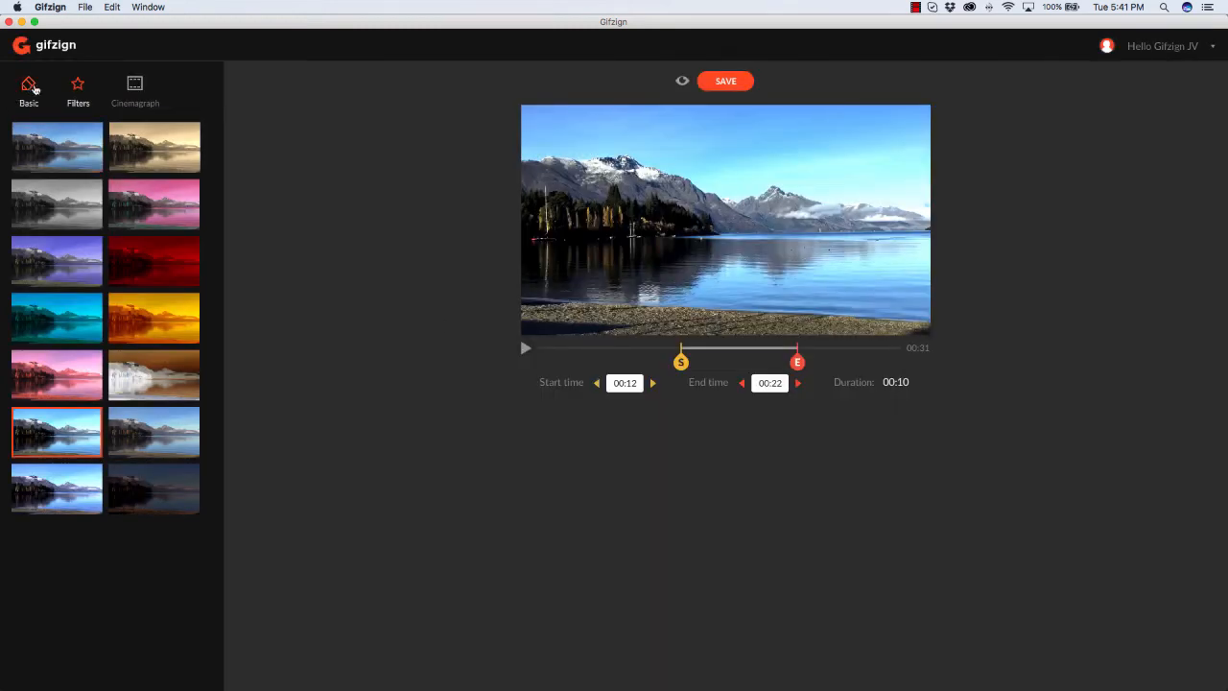
pyautogui.click(30, 88)
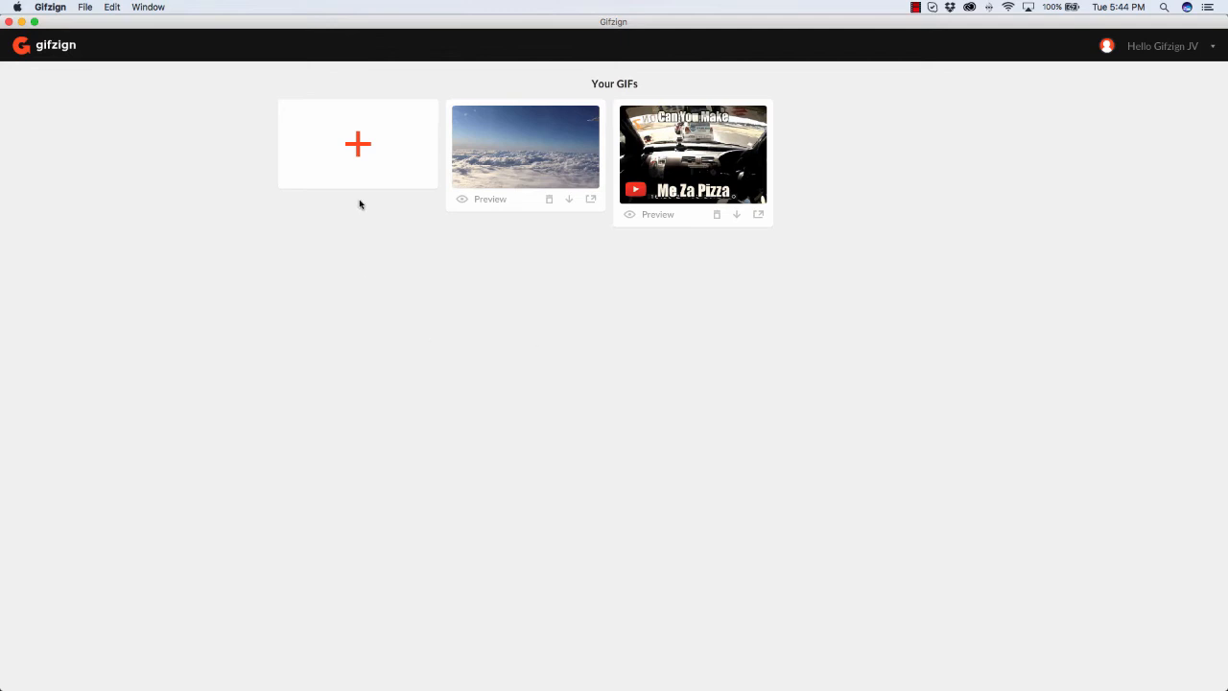
# Start a new GIF from a screen recording and expand the capture area to full screen.
pyautogui.click(354, 152)
pyautogui.click(699, 366)
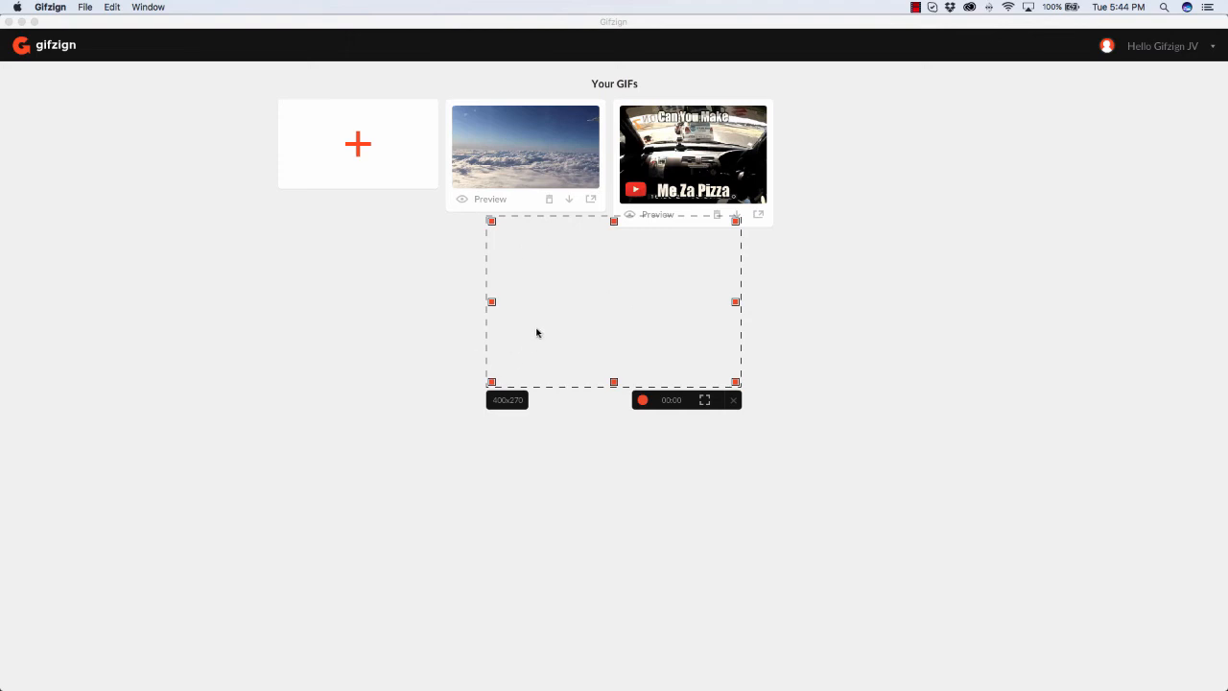
pyautogui.click(704, 400)
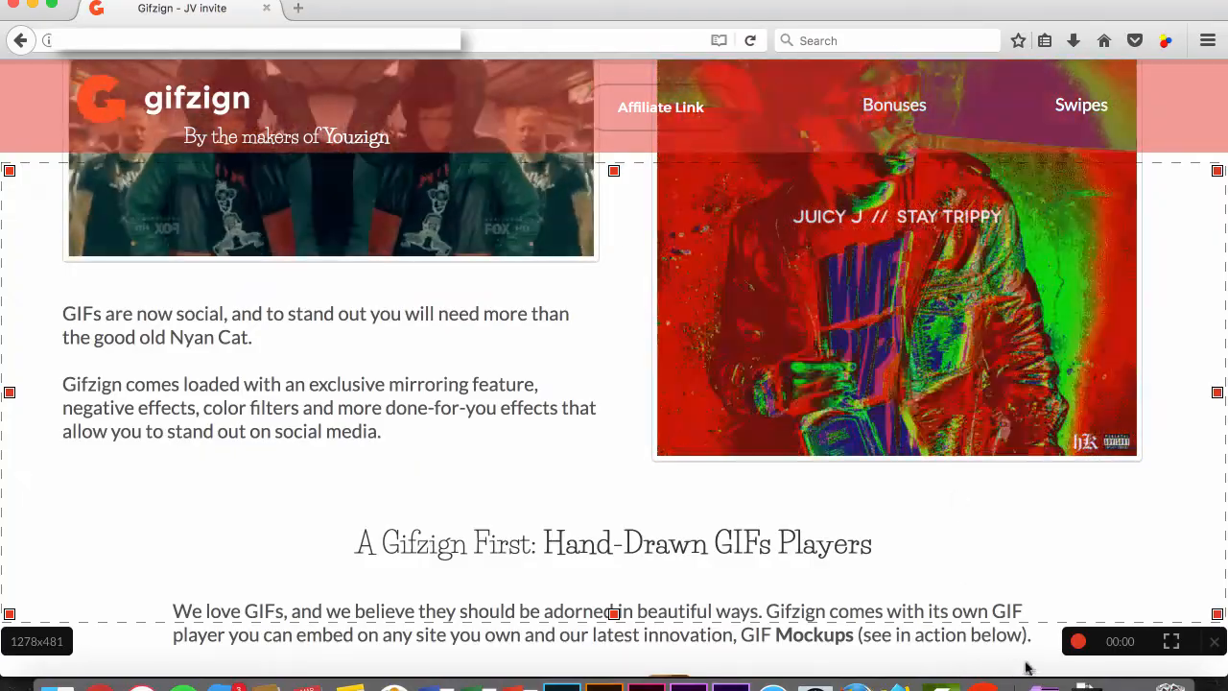
# Record the Gifzign JV invite page in the browser while scrolling down to the hand-drawn device mockups.
pyautogui.click(1079, 642)
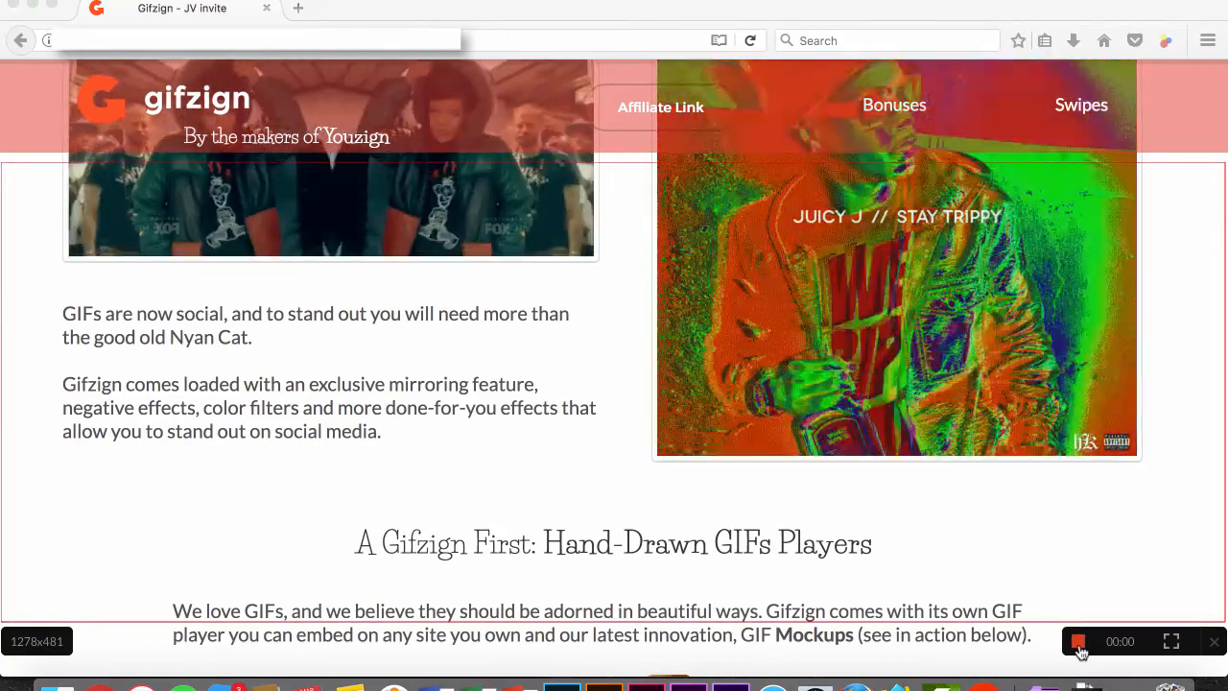
pyautogui.scroll(-1, 626, 453)
pyautogui.scroll(-10, 625, 453)
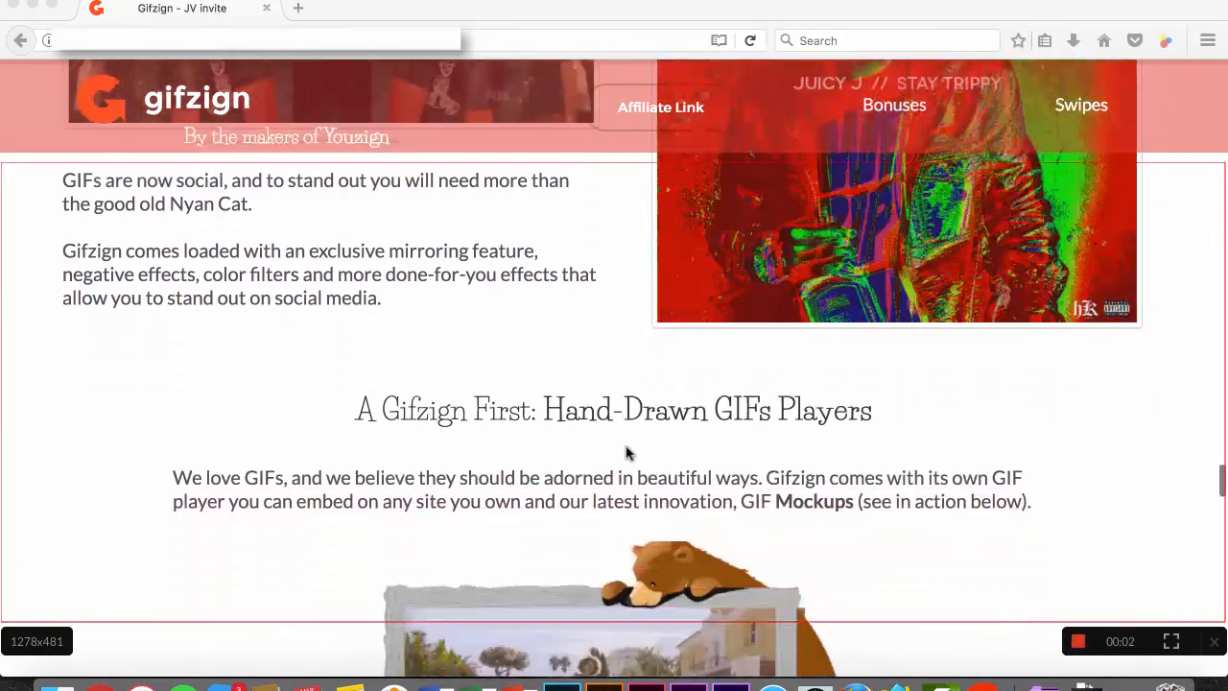
pyautogui.scroll(-8, 624, 453)
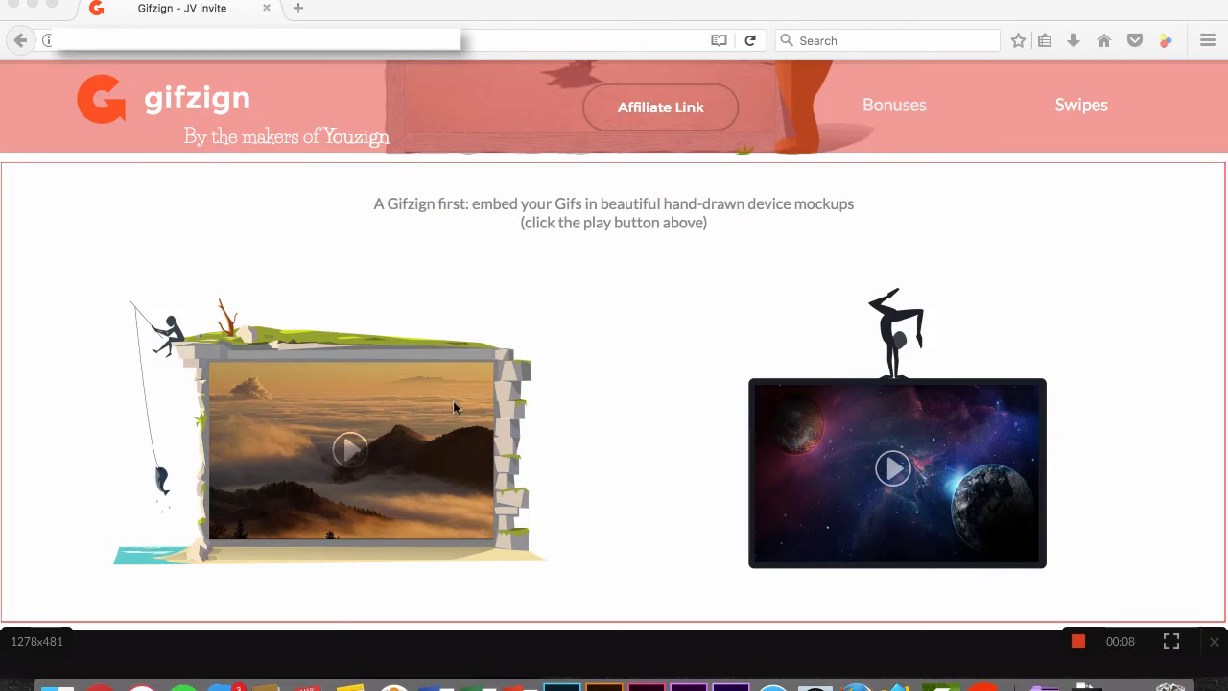
pyautogui.scroll(-1, 642, 422)
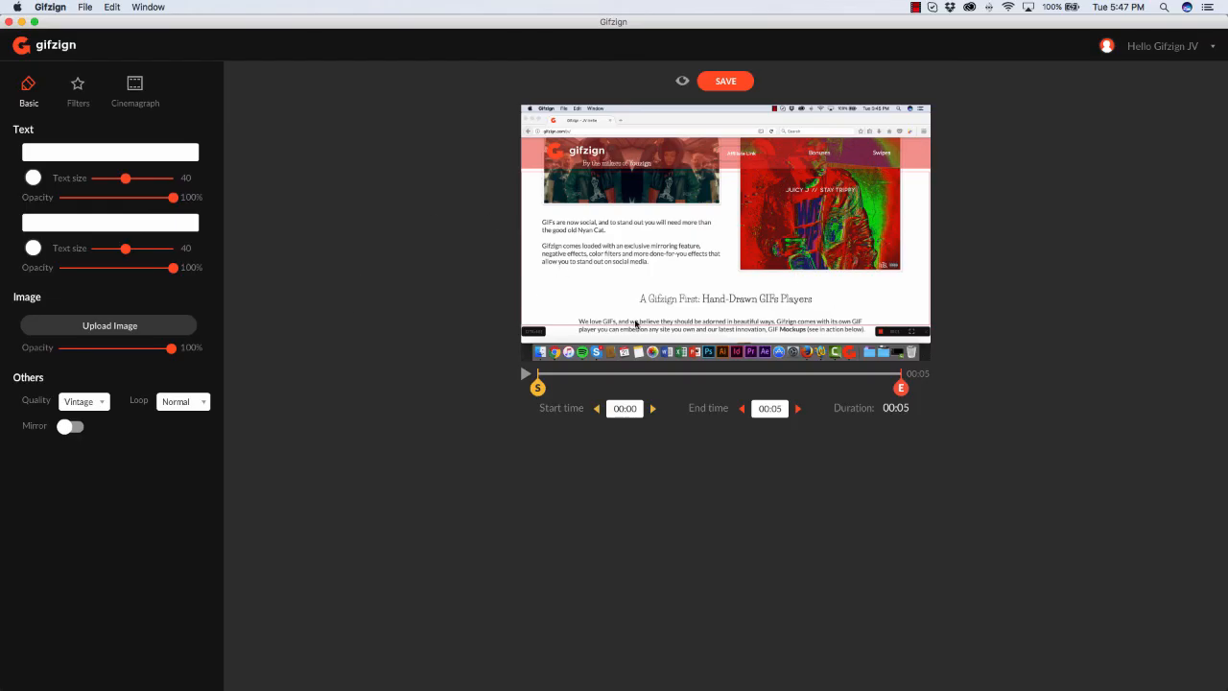
# Trim the screen recording to a two-second section ending at 00:02 and apply the black-and-white filter.
pyautogui.moveTo(547, 379); pyautogui.dragTo(589, 380)
pyautogui.moveTo(900, 387); pyautogui.dragTo(751, 386)
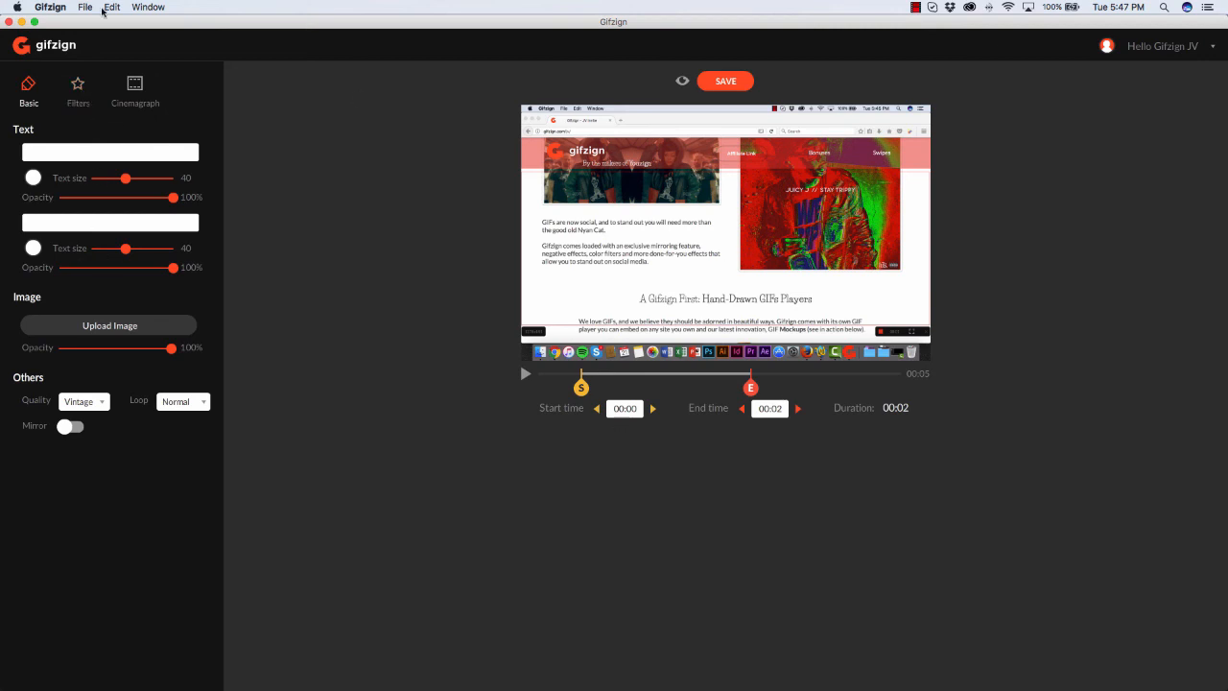
pyautogui.click(77, 88)
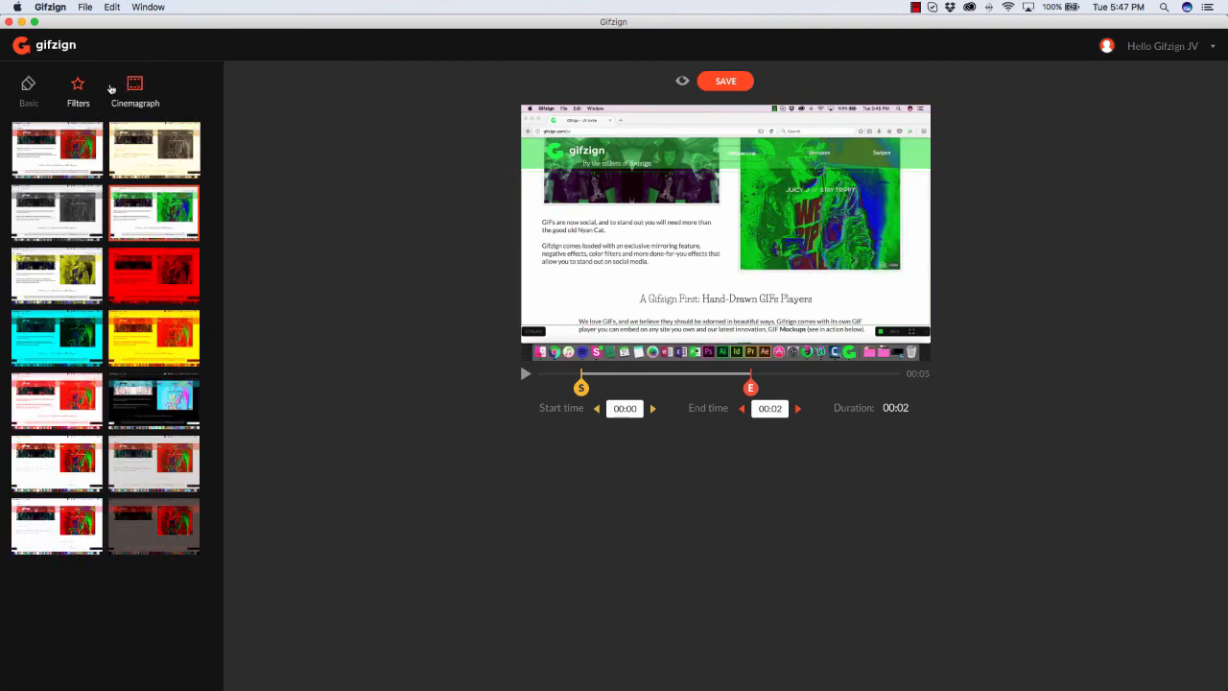
pyautogui.click(58, 149)
pyautogui.click(57, 211)
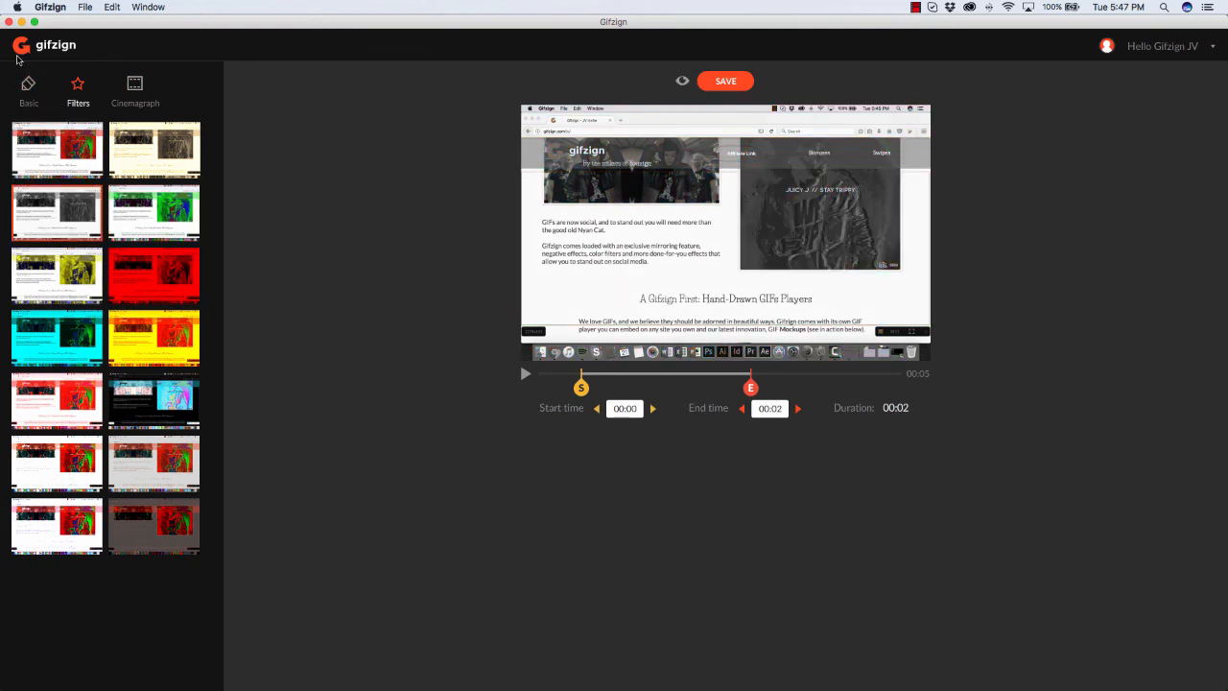
# Set the screen recording GIF's quality to HD.
pyautogui.click(31, 98)
pyautogui.click(100, 403)
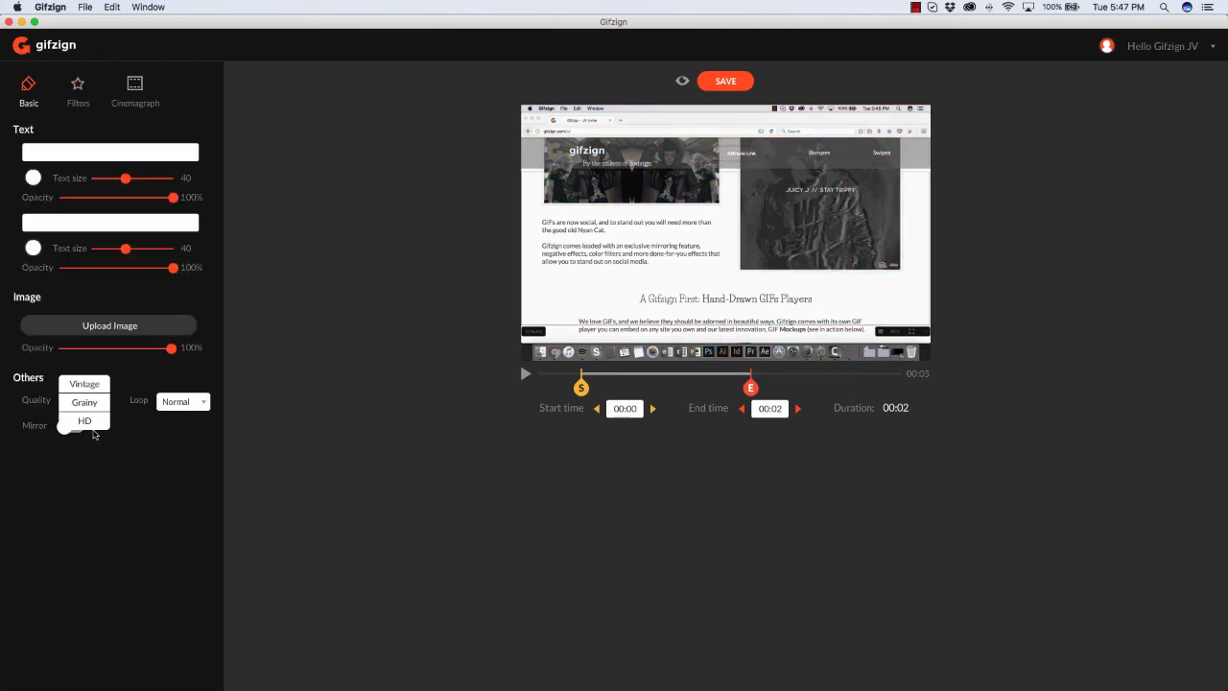
pyautogui.click(94, 418)
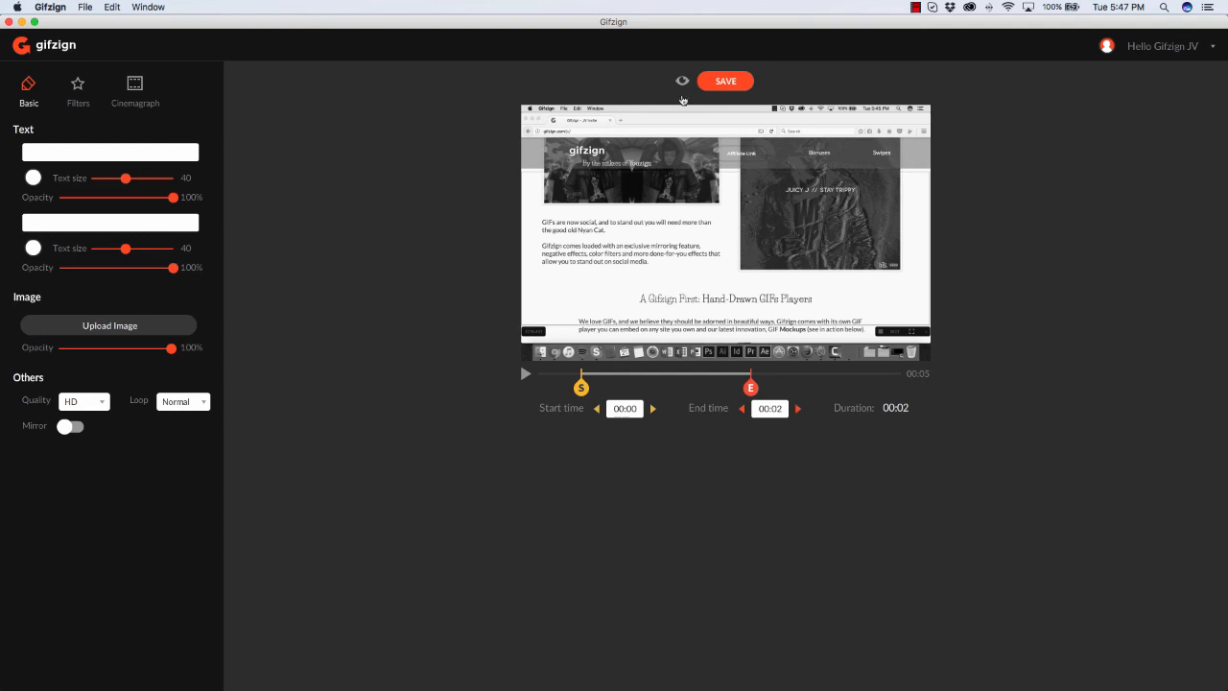
# Preview the black-and-white screen recording GIF, close the preview and return to the list of GIFs.
pyautogui.click(683, 83)
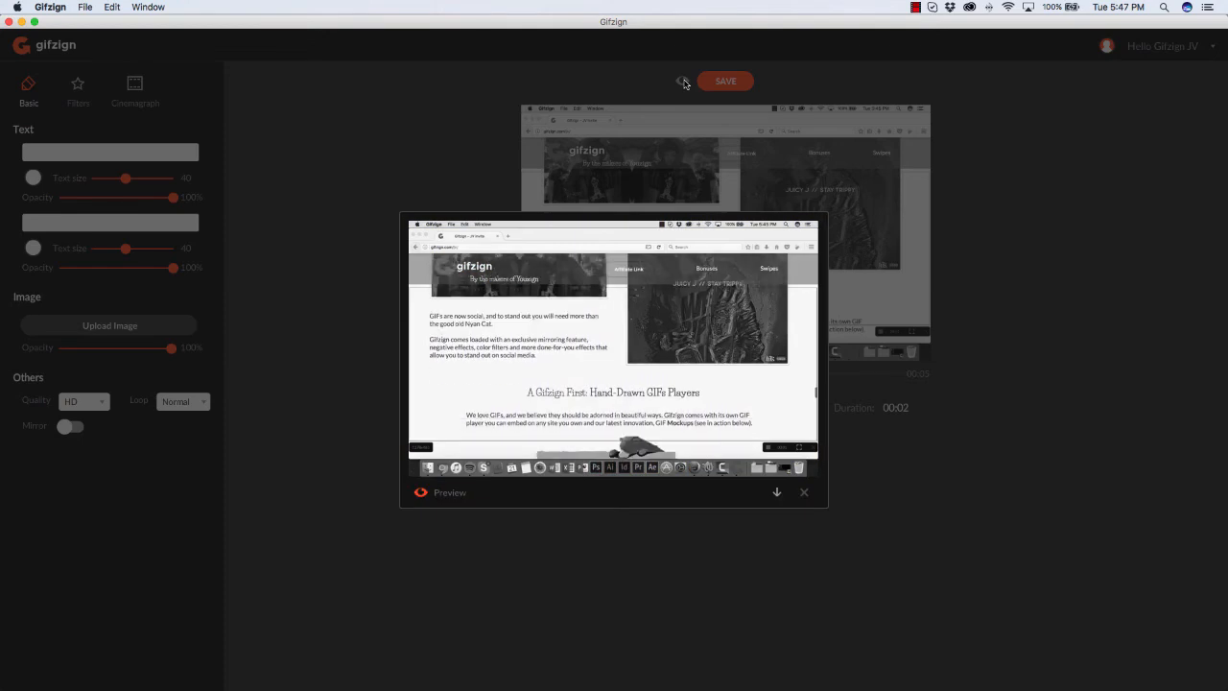
pyautogui.click(806, 495)
pyautogui.click(68, 52)
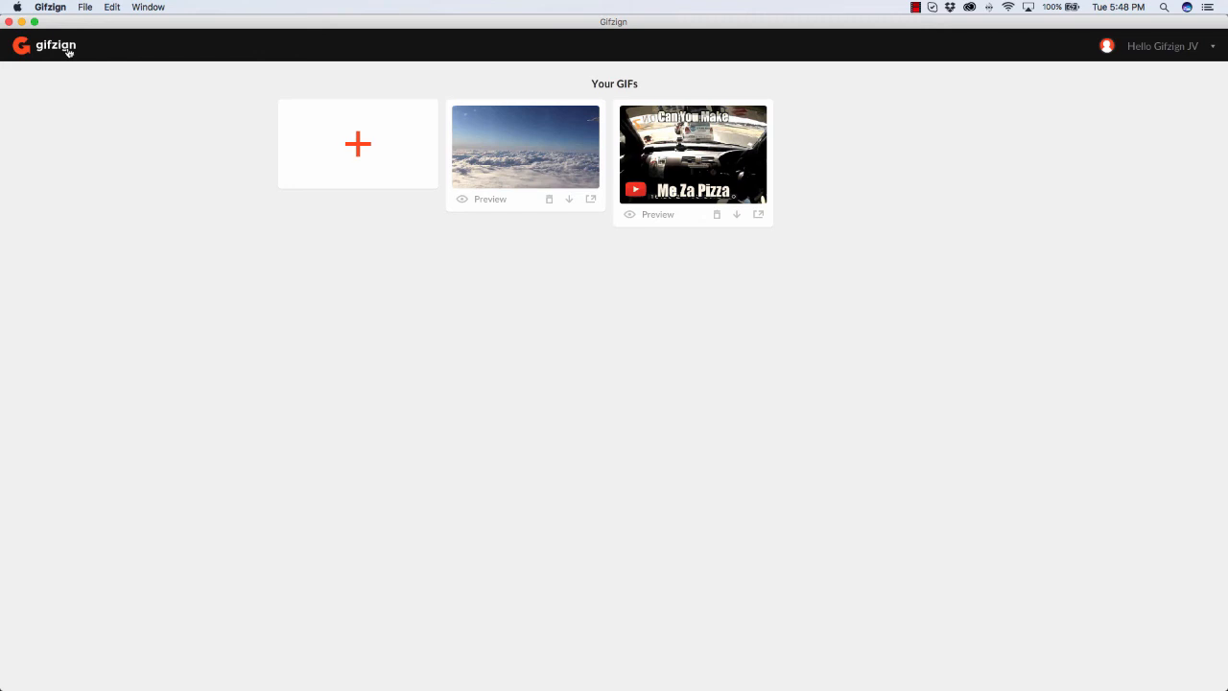